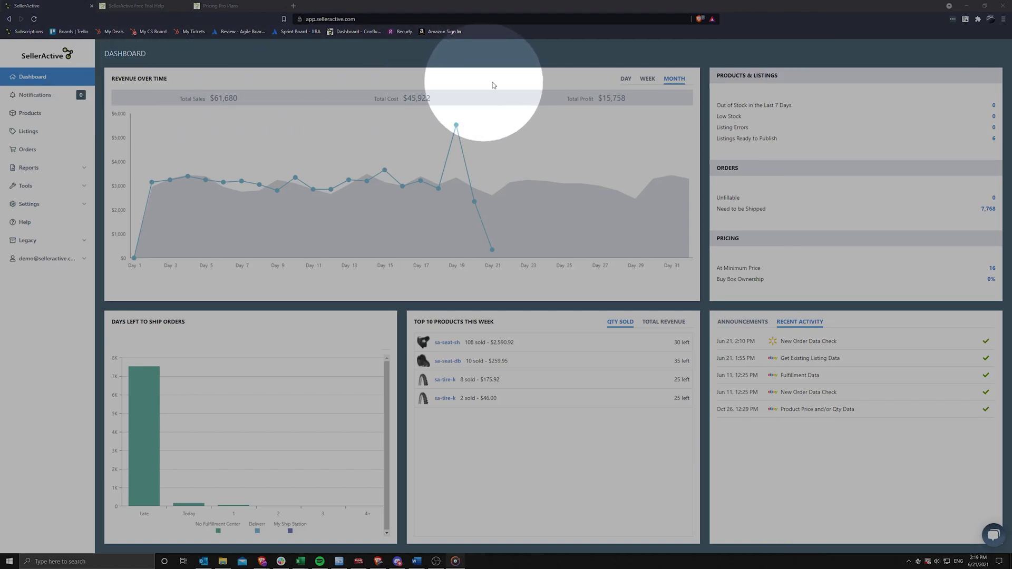
Compare revenue by Day, Week, then Month (sales $61,680, profit $15,758), and expand Settings.
{"action": "left_click", "coordinate": [626, 79]}
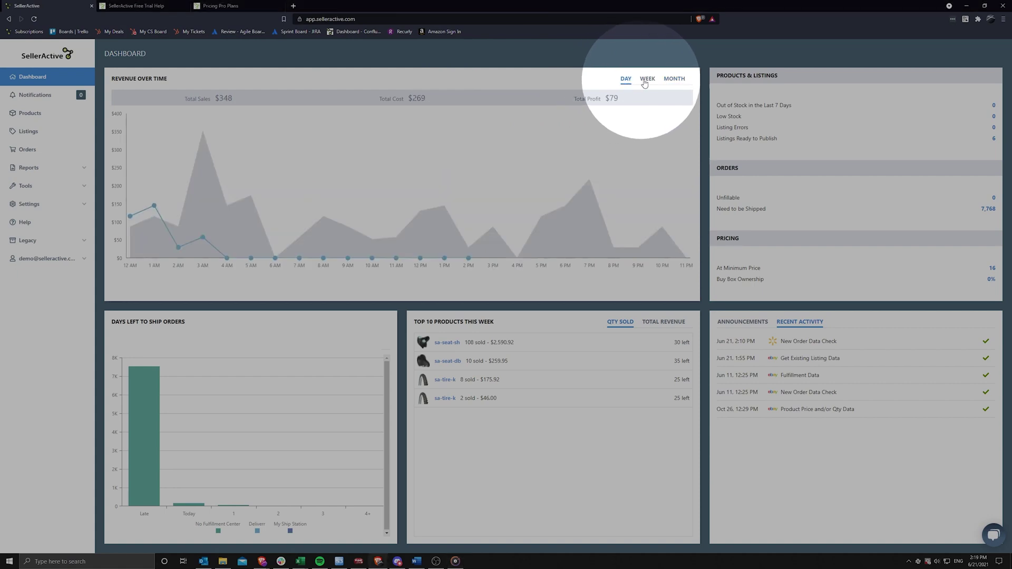
{"action": "left_click", "coordinate": [648, 81]}
{"action": "left_click", "coordinate": [674, 80]}
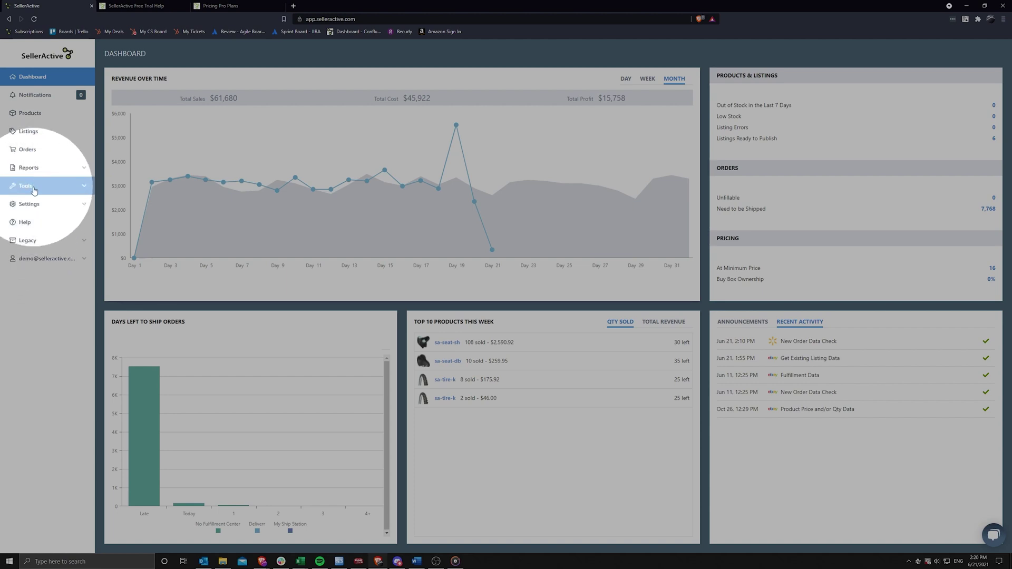
{"action": "left_click", "coordinate": [29, 204]}
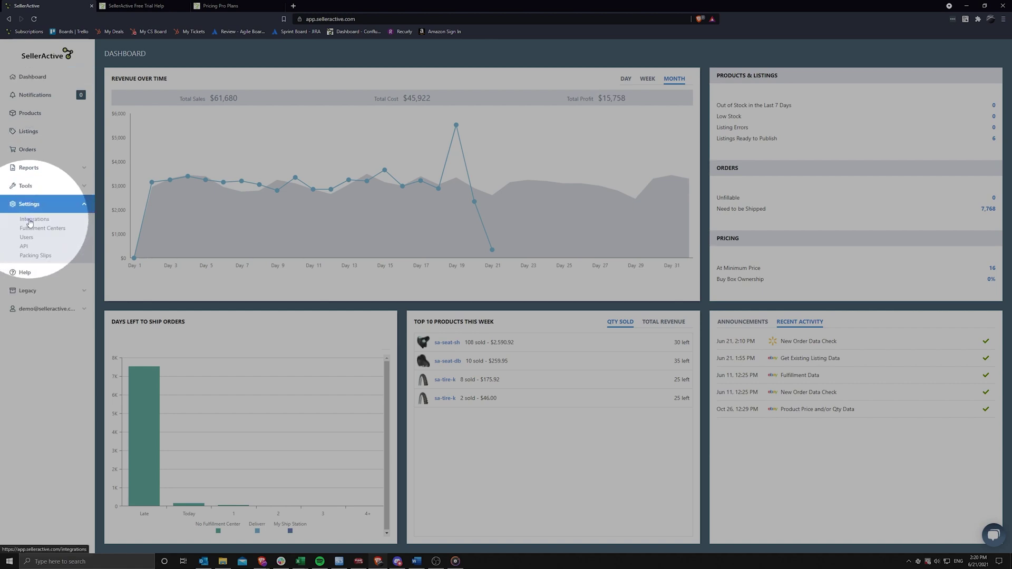
Open Integrations, preview the Add Sales Channels chooser and Amazon US settings, closing both.
{"action": "left_click", "coordinate": [30, 220]}
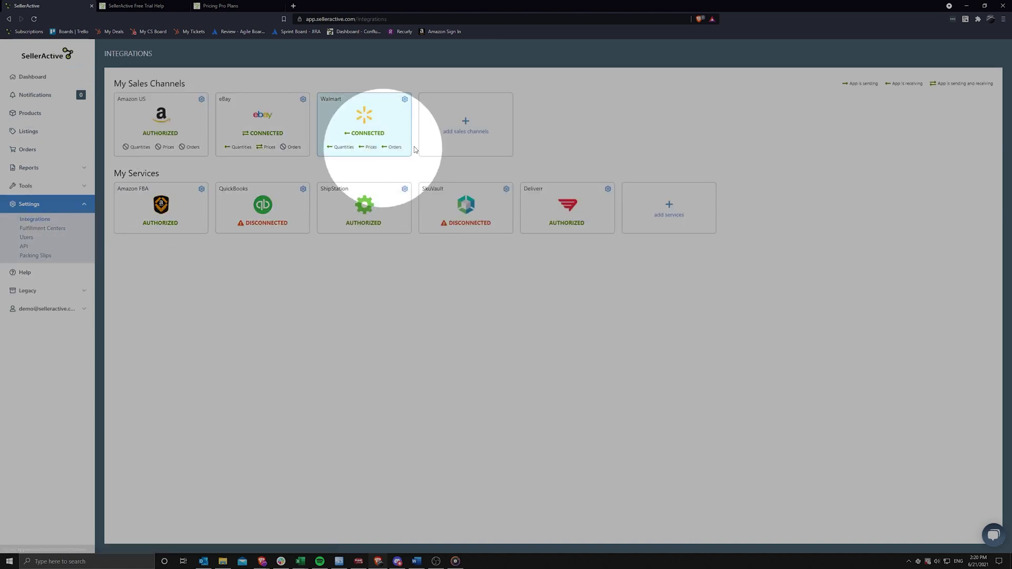
{"action": "left_click", "coordinate": [463, 134]}
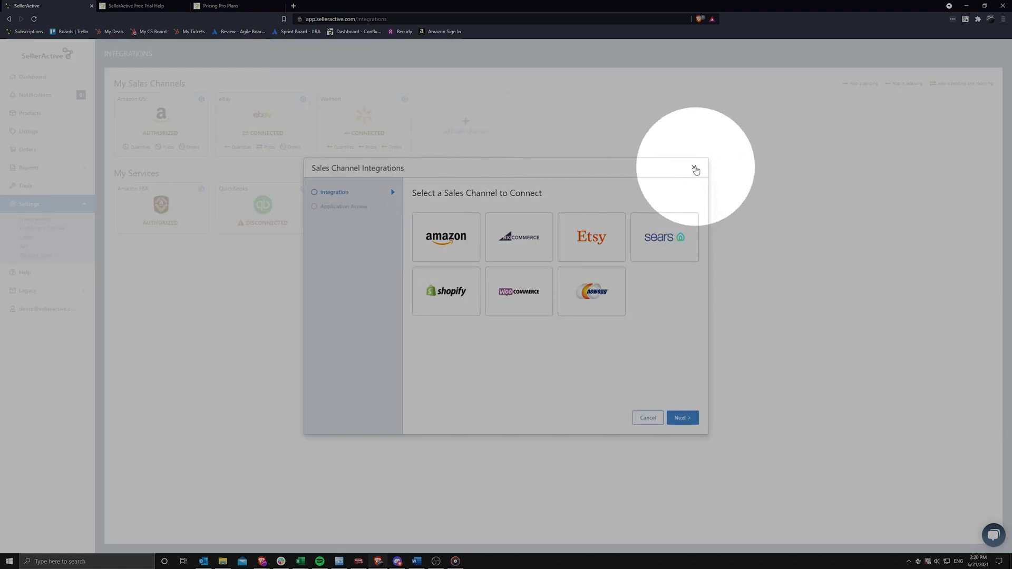
{"action": "left_click", "coordinate": [694, 168]}
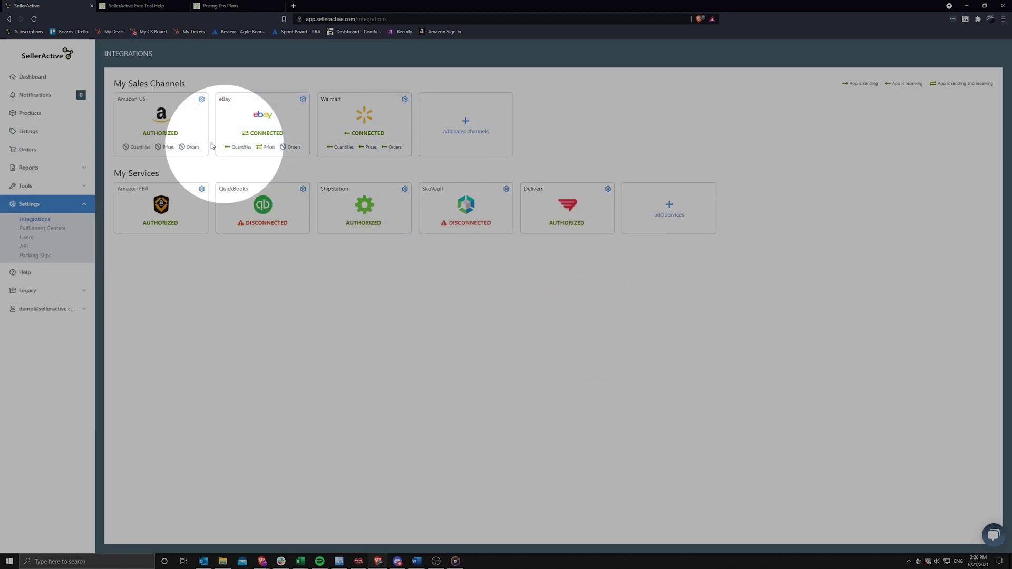
{"action": "left_click", "coordinate": [171, 138]}
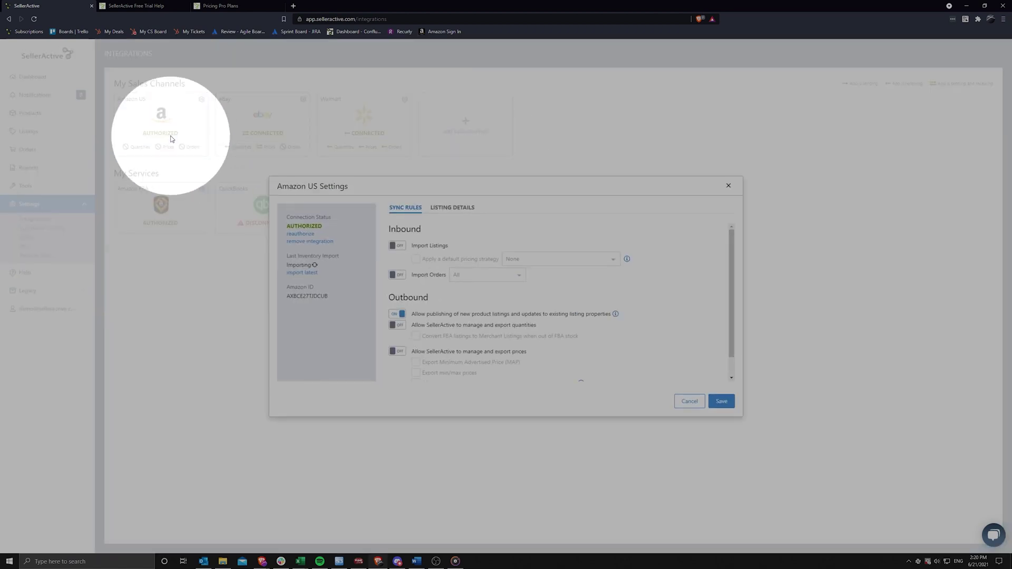
{"action": "left_click", "coordinate": [727, 187]}
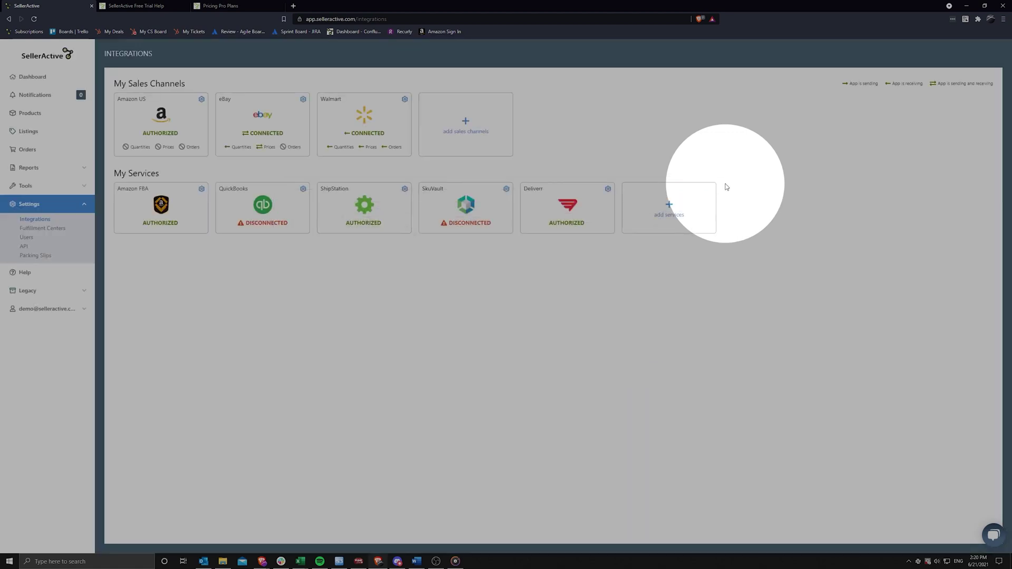
{"action": "left_click", "coordinate": [354, 136]}
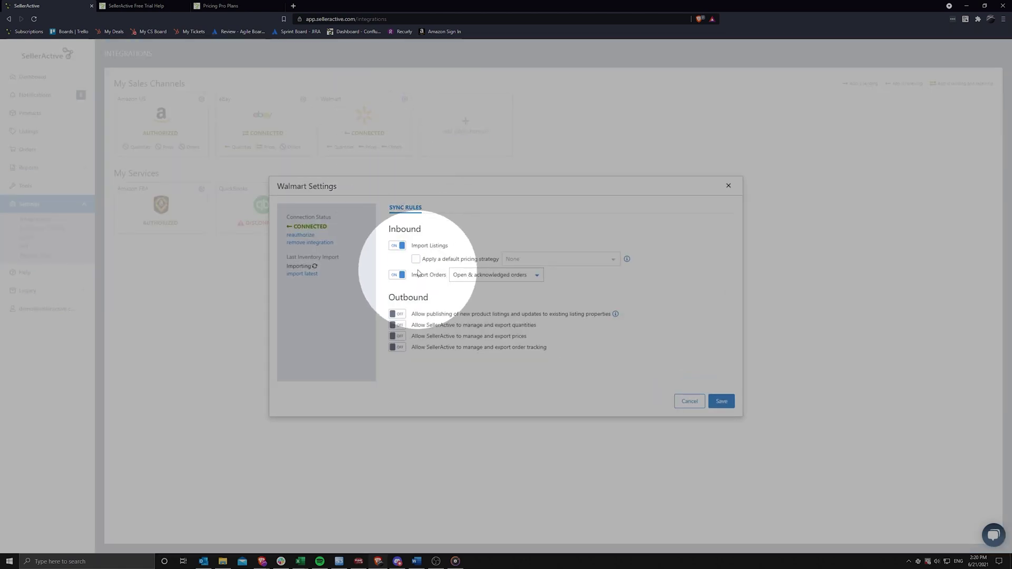
{"action": "left_click", "coordinate": [495, 275]}
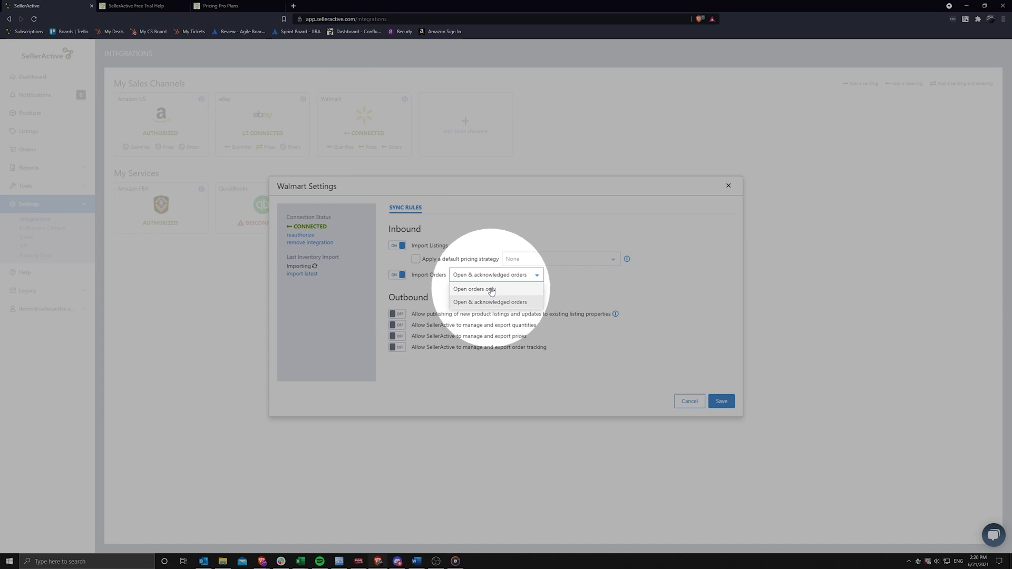
{"action": "left_click", "coordinate": [549, 289]}
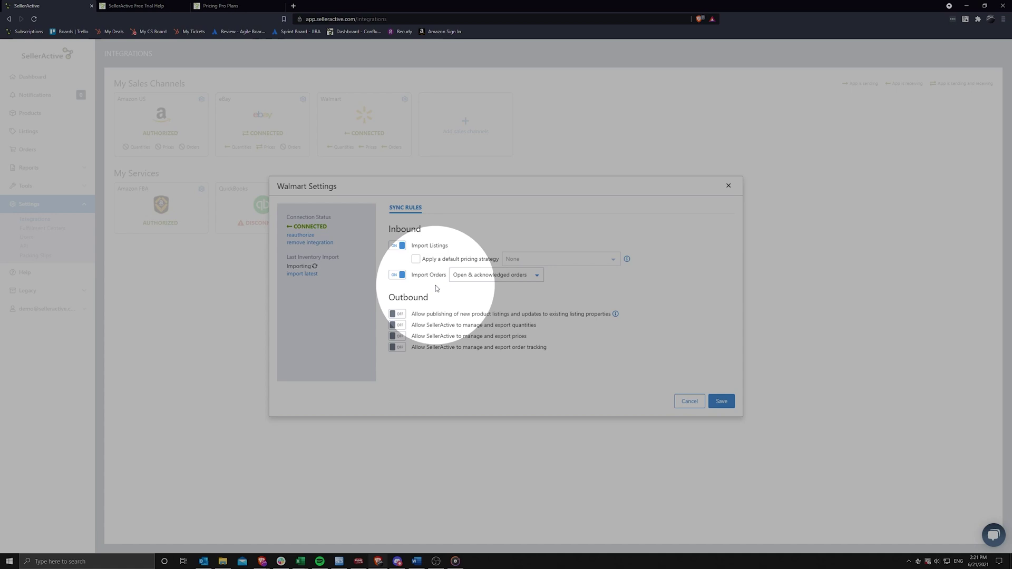
{"action": "left_click", "coordinate": [397, 277]}
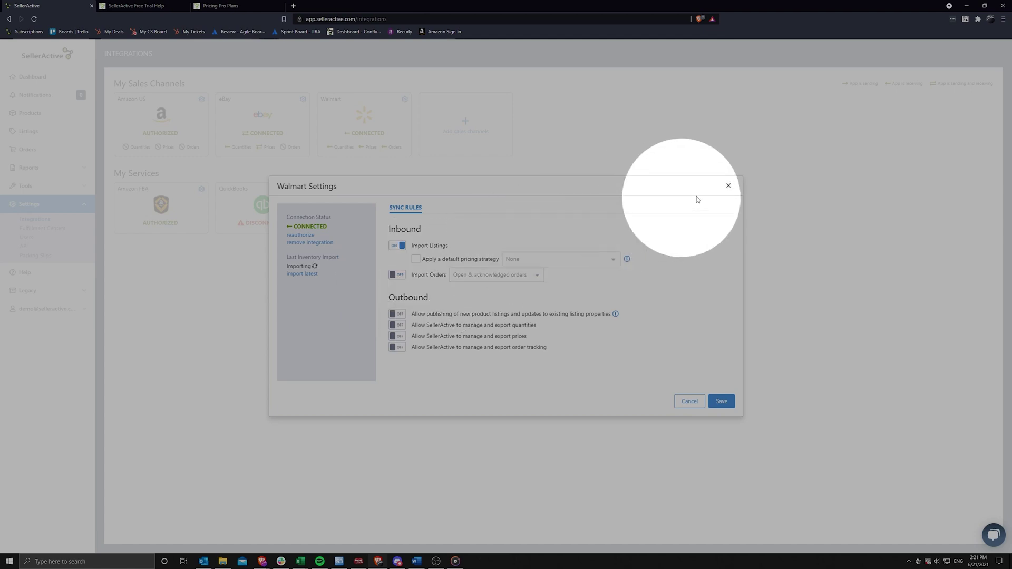
{"action": "left_click", "coordinate": [729, 187]}
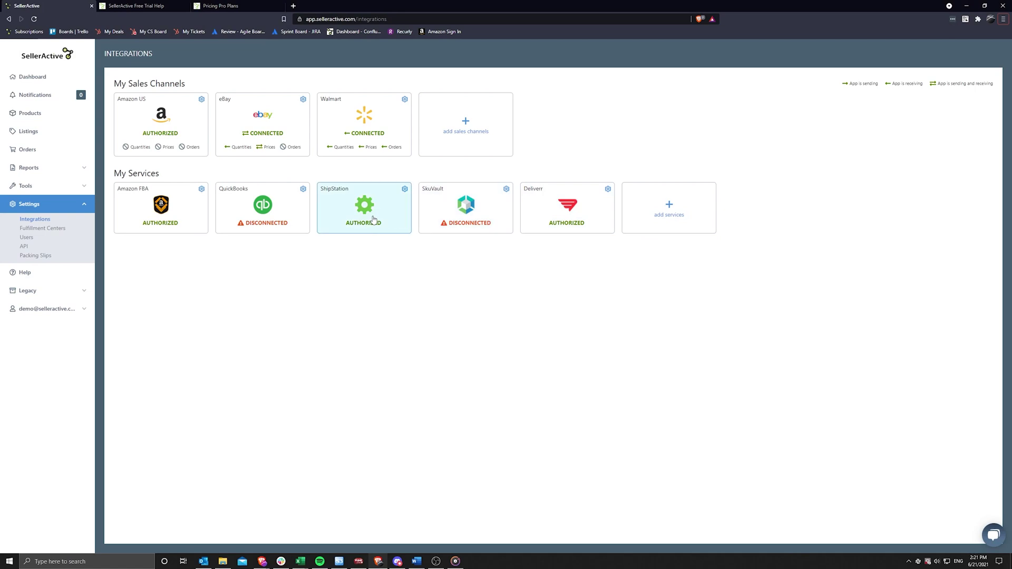
{"action": "left_click", "coordinate": [50, 78]}
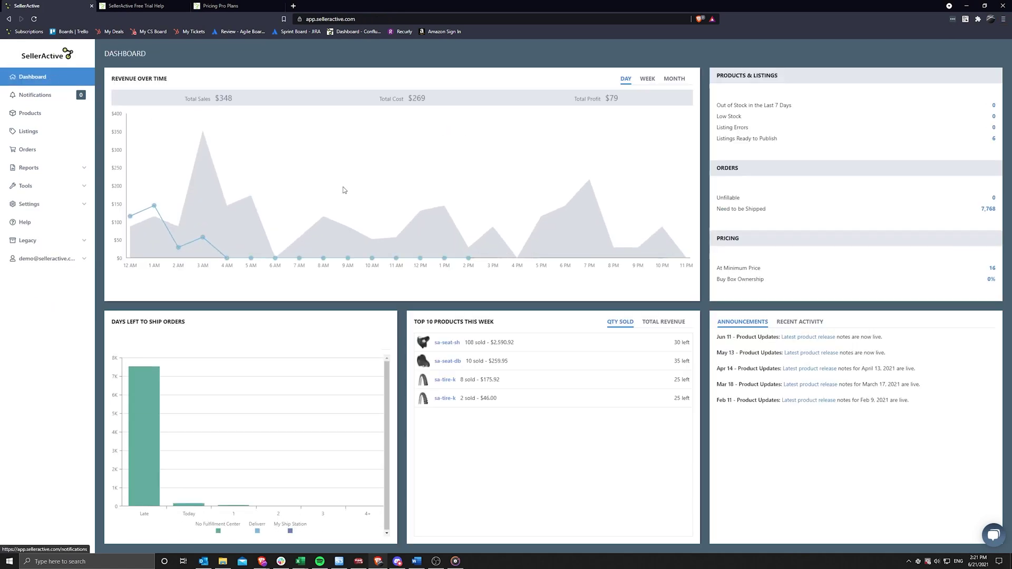
Show the Recent Activity feed, inspect the Get Existing Listing Data entry, then switch to the Free Trial Help tab.
{"action": "left_click", "coordinate": [794, 323]}
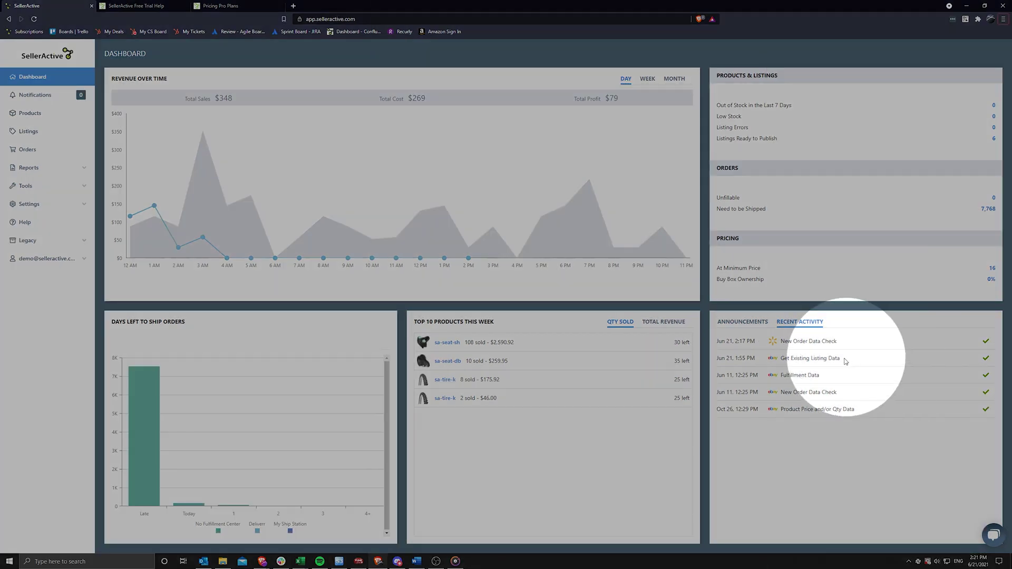
{"action": "left_click_drag", "start_coordinate": [841, 359], "coordinate": [780, 360]}
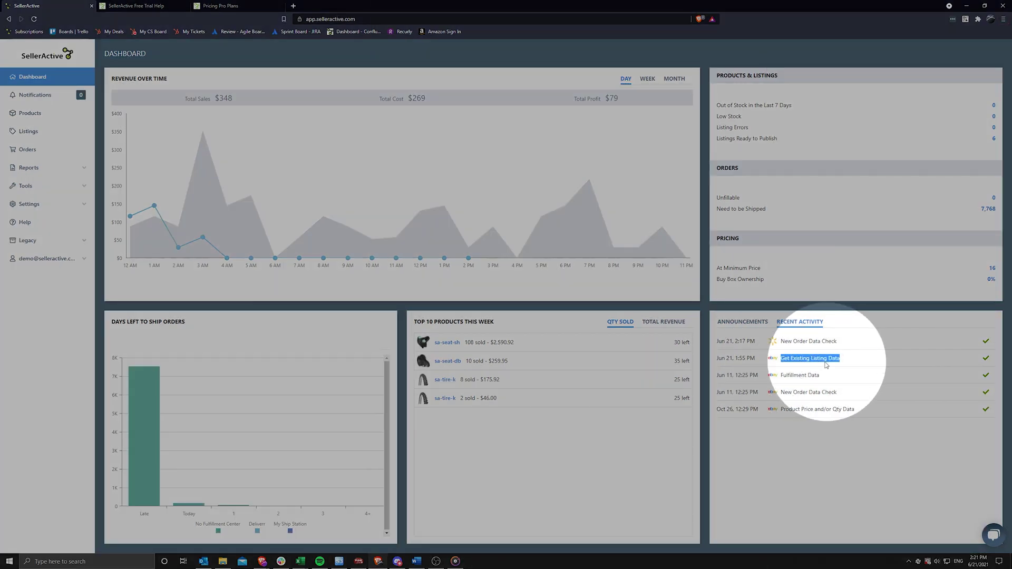
{"action": "left_click", "coordinate": [807, 370]}
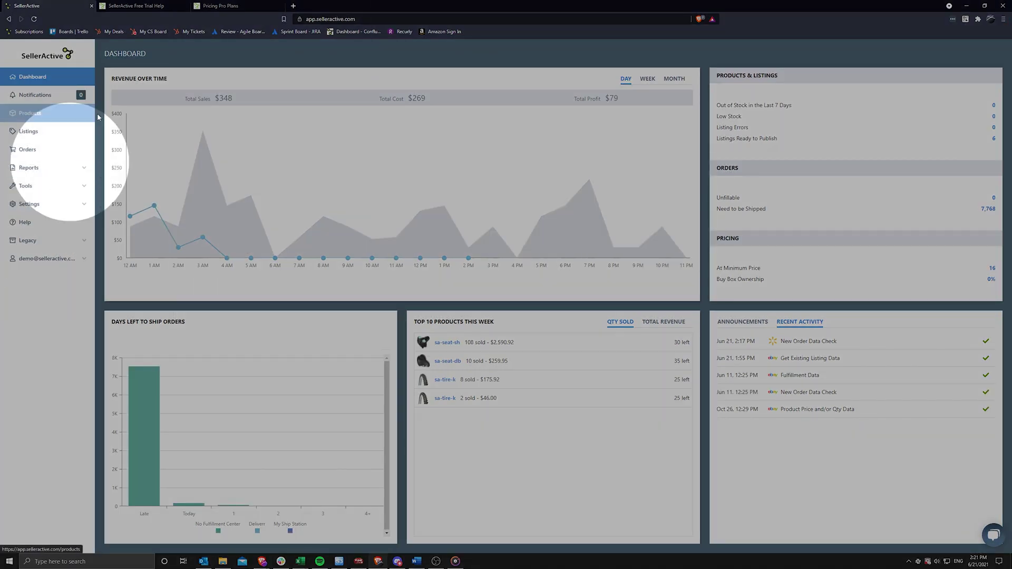
{"action": "left_click", "coordinate": [157, 8]}
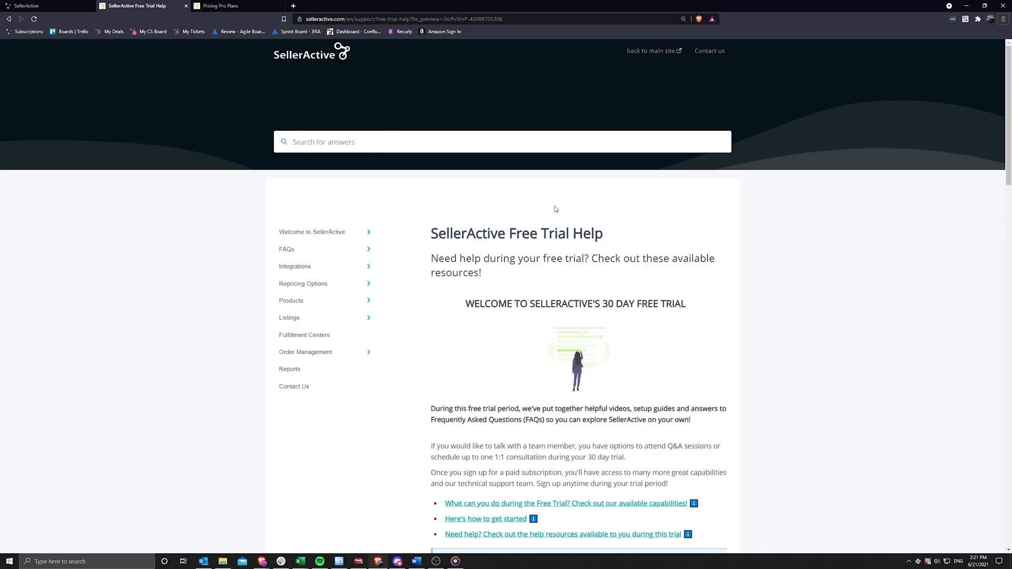
{"action": "scroll", "coordinate": [556, 209], "scroll_direction": "down", "scroll_amount": 6}
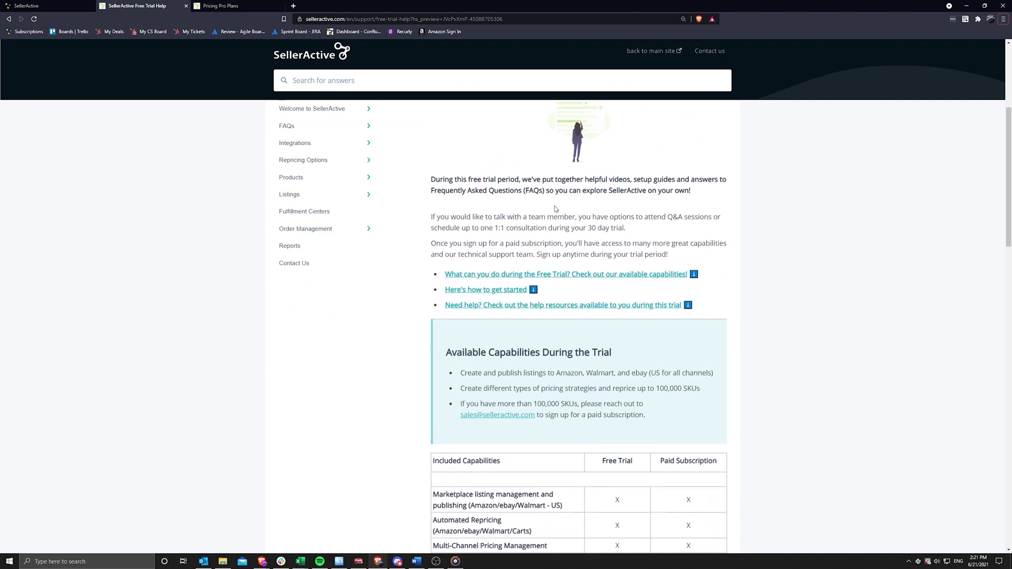
{"action": "scroll", "coordinate": [556, 210], "scroll_direction": "down", "scroll_amount": 4}
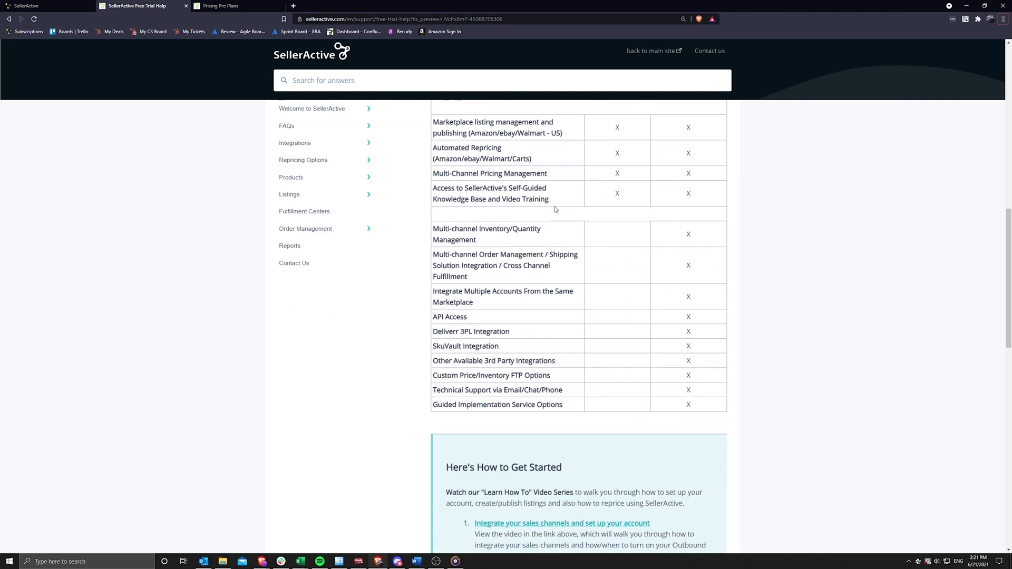
{"action": "scroll", "coordinate": [556, 209], "scroll_direction": "down", "scroll_amount": 4}
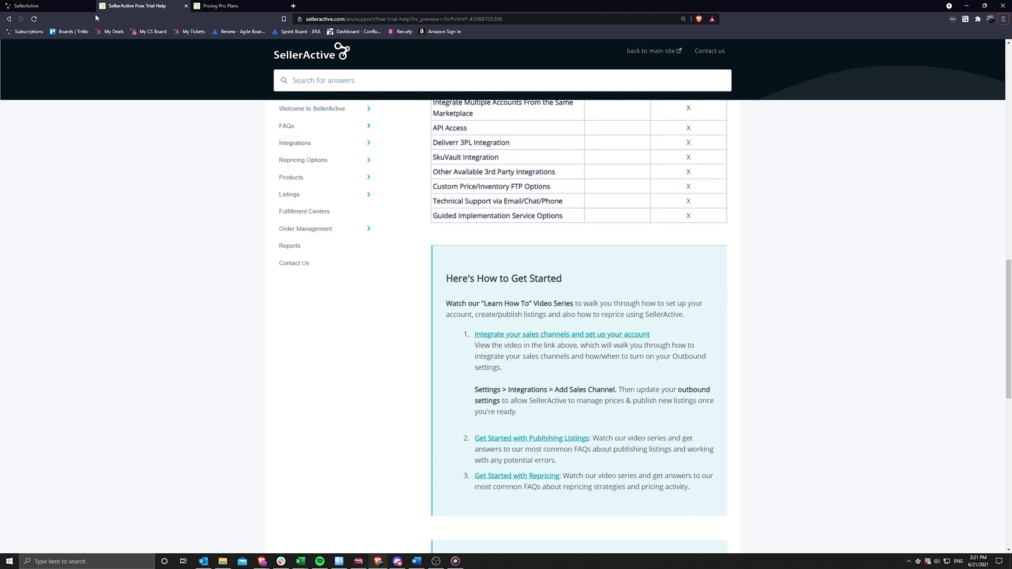
{"action": "left_click", "coordinate": [77, 7]}
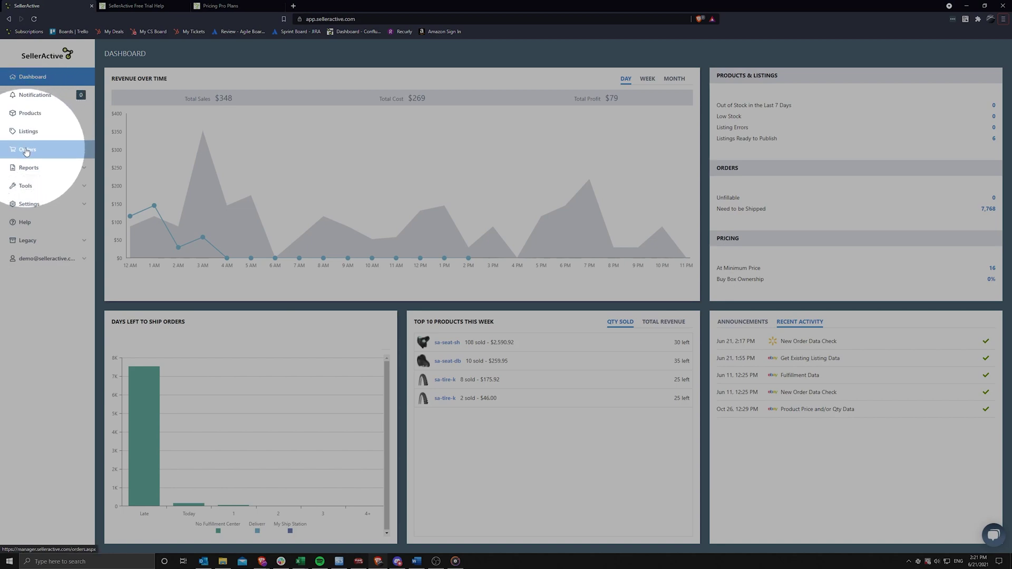
Show Products sorted by Created, newest first, and open the Germany_Med jersey details.
{"action": "left_click", "coordinate": [24, 115]}
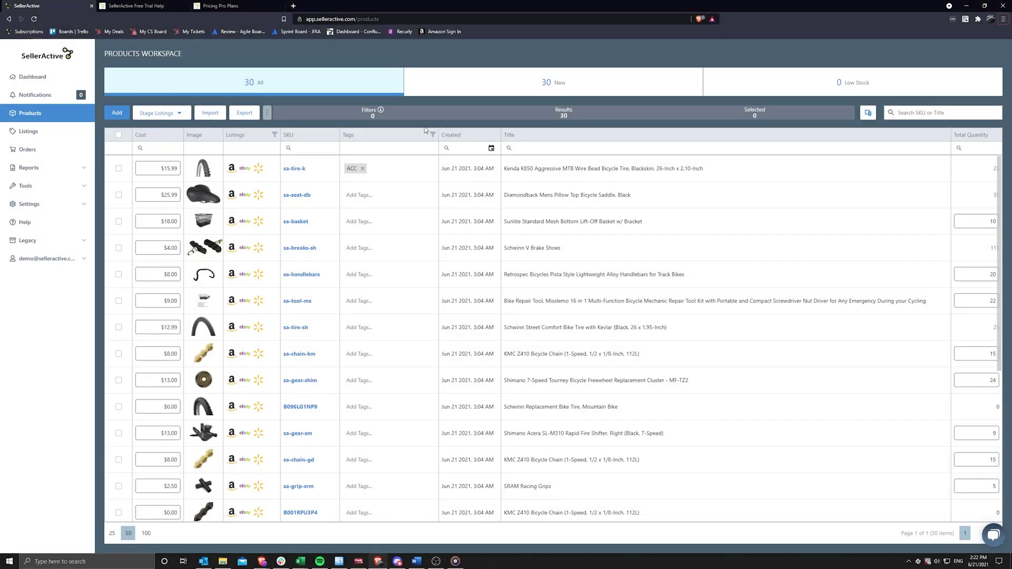
{"action": "left_click", "coordinate": [457, 136]}
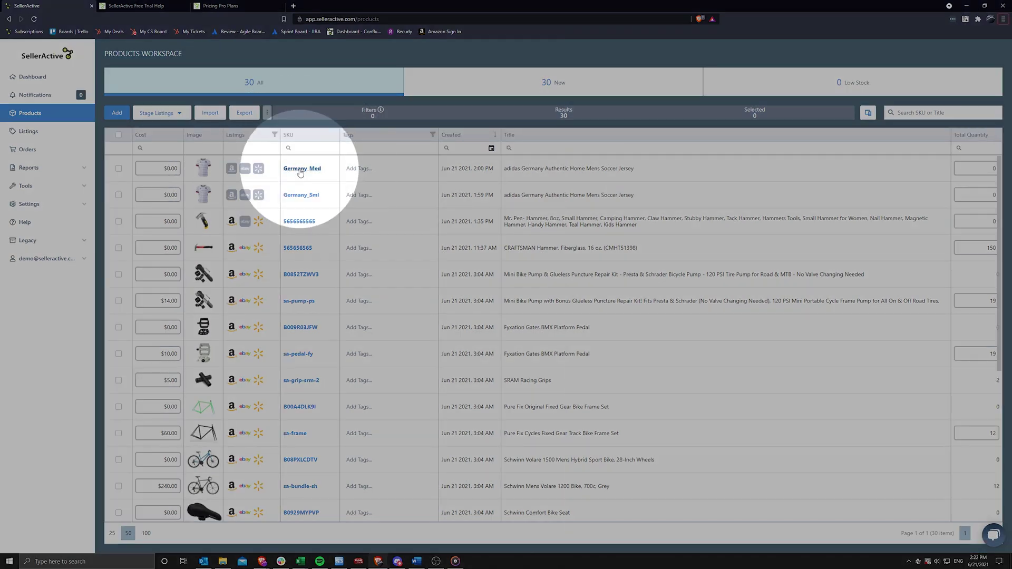
{"action": "left_click", "coordinate": [302, 169]}
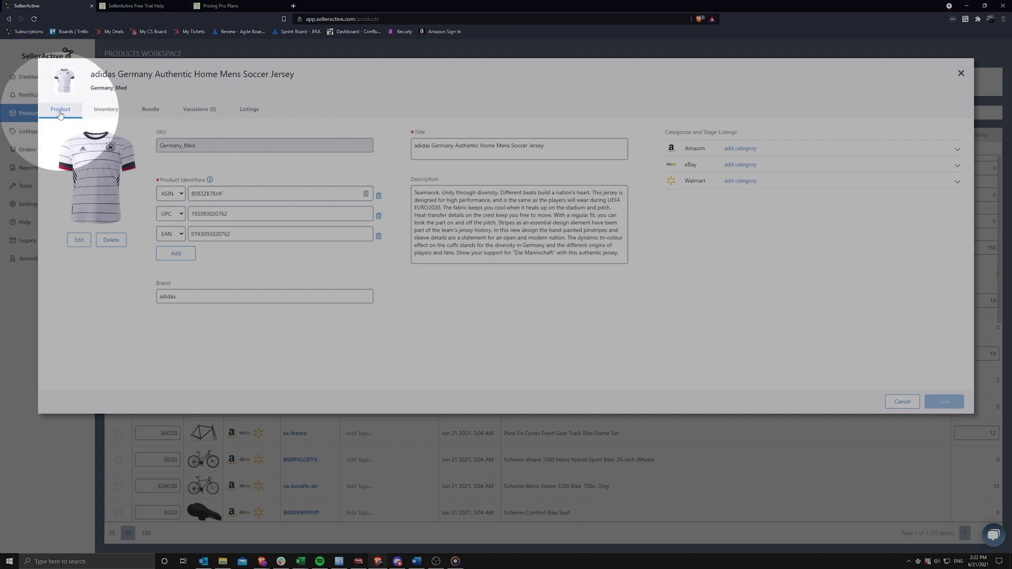
Review Germany_Med's Inventory, Bundle, Variations and Channel Listings tabs, then close the details.
{"action": "left_click", "coordinate": [106, 109]}
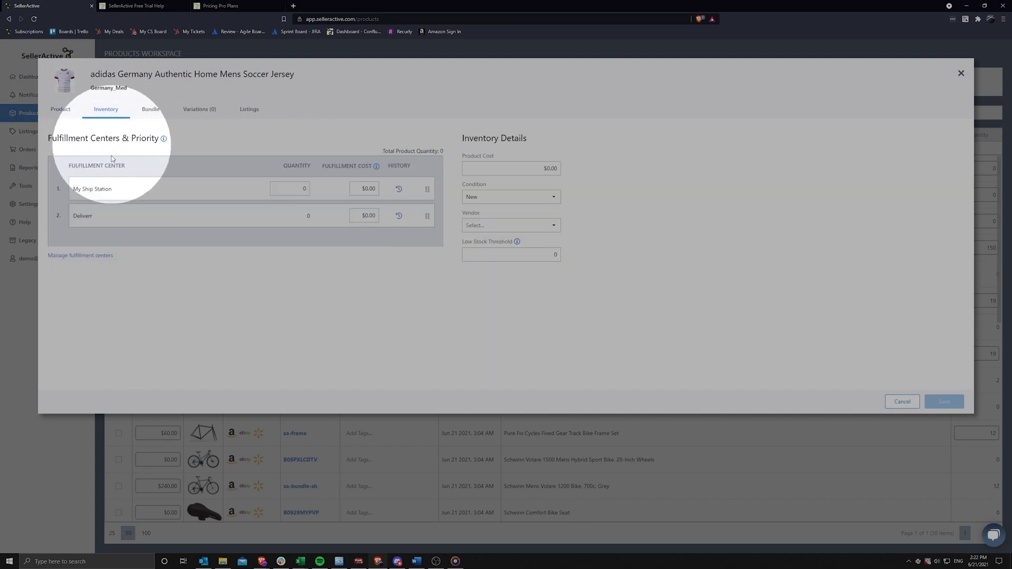
{"action": "left_click", "coordinate": [152, 109]}
{"action": "left_click", "coordinate": [205, 116]}
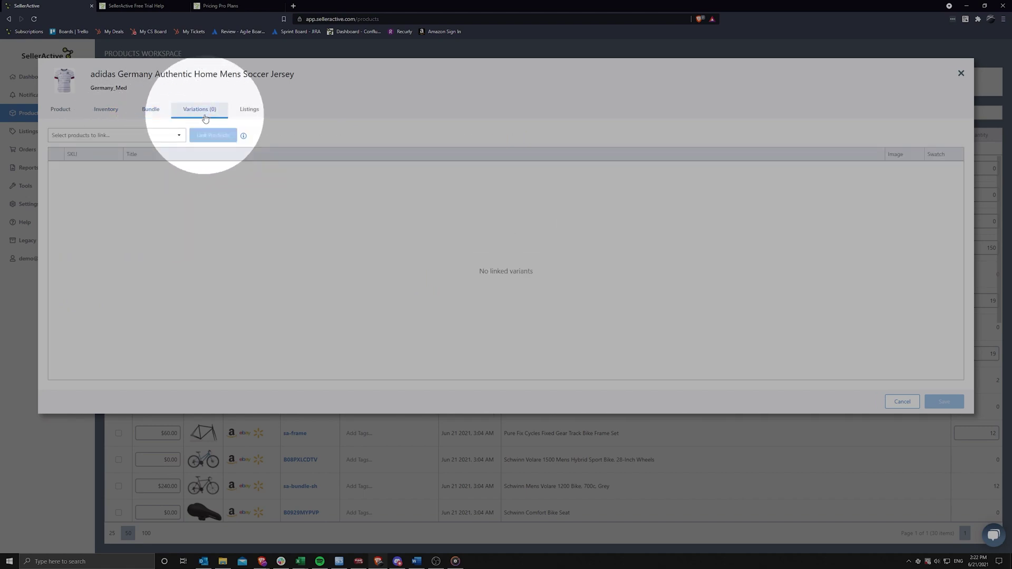
{"action": "left_click", "coordinate": [238, 118]}
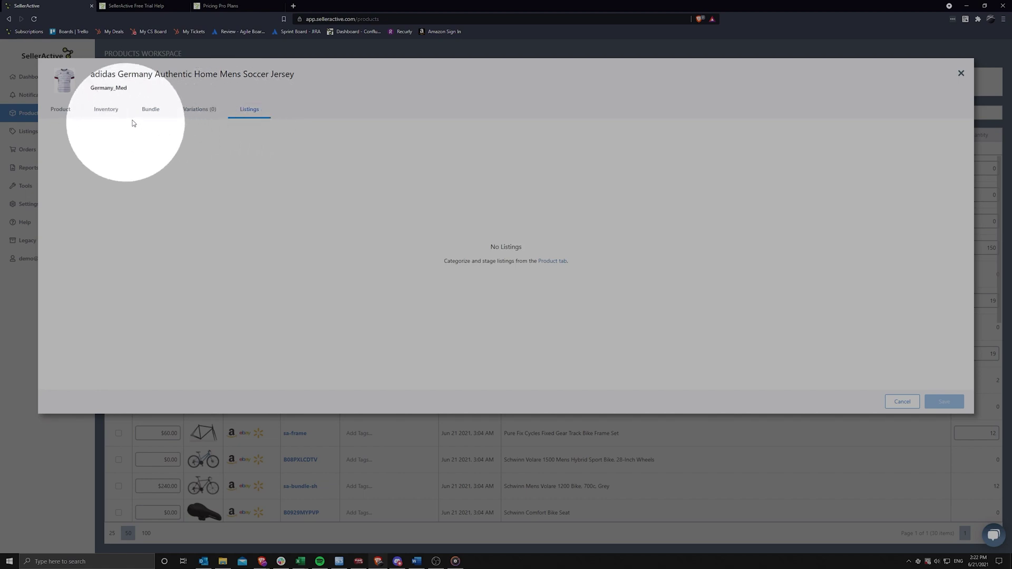
{"action": "left_click", "coordinate": [961, 73]}
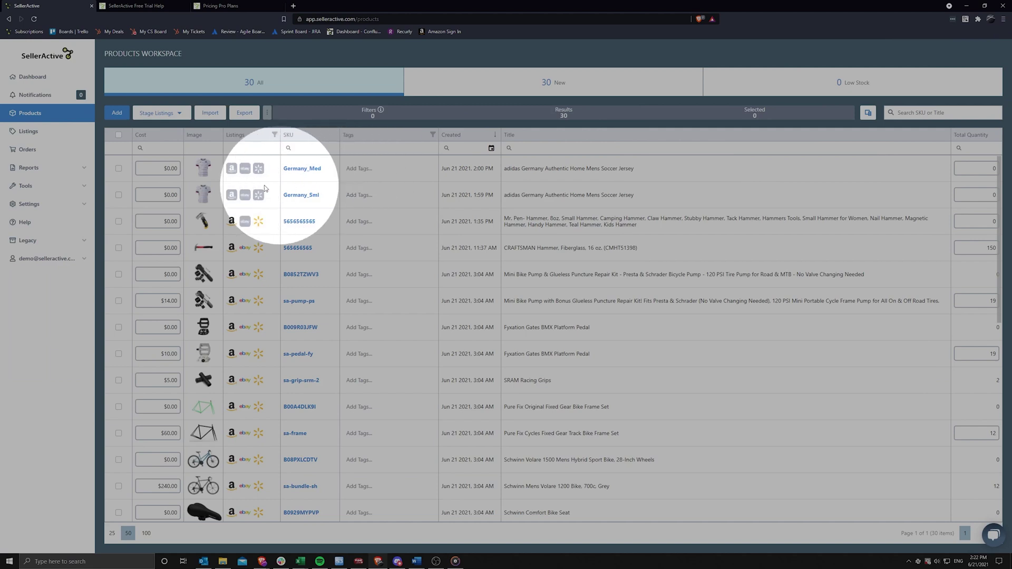
Stage the Germany_Med and Germany_Sml products as Walmart listings and view them.
{"action": "left_click", "coordinate": [118, 169]}
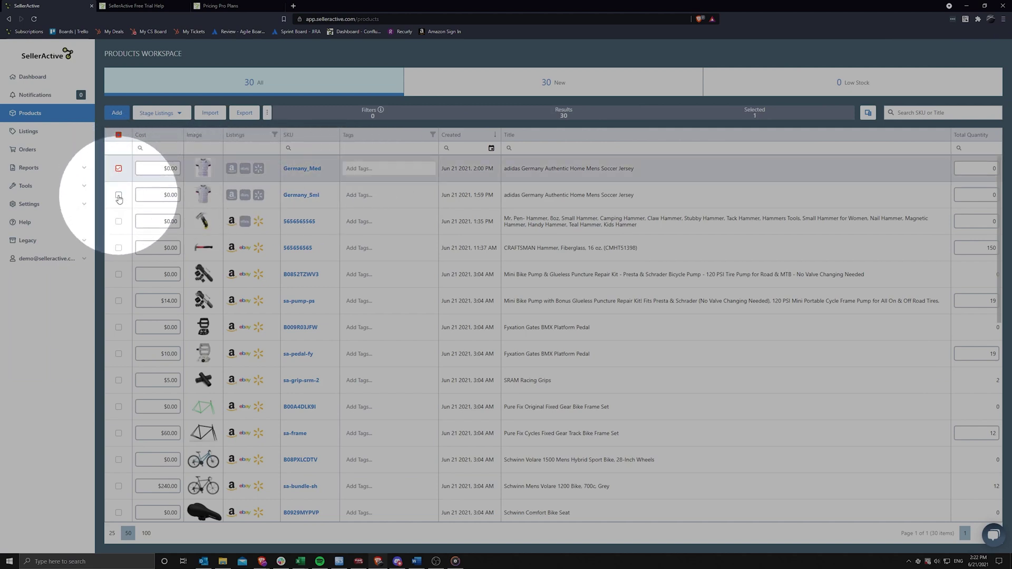
{"action": "left_click", "coordinate": [119, 196]}
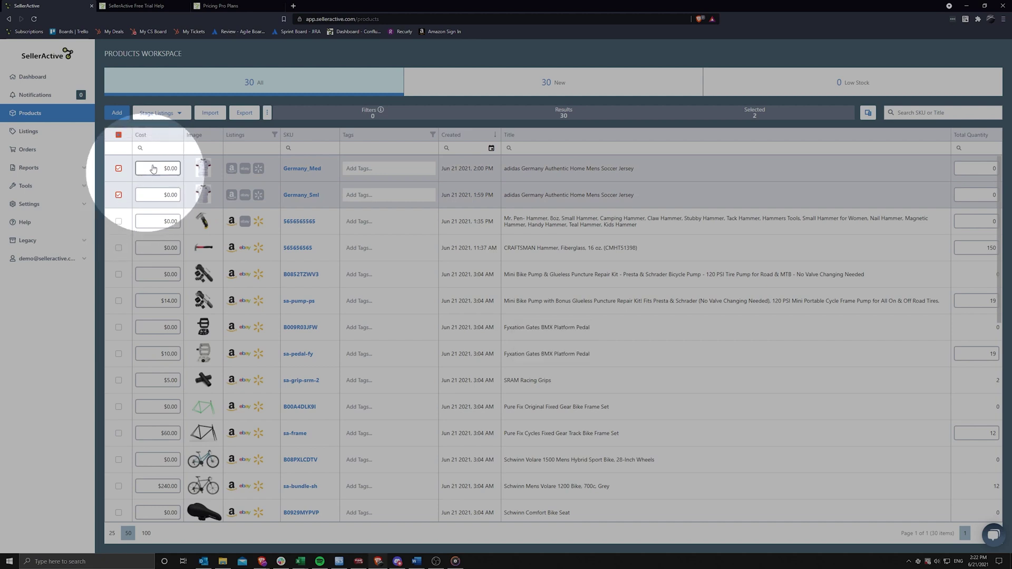
{"action": "left_click", "coordinate": [183, 118]}
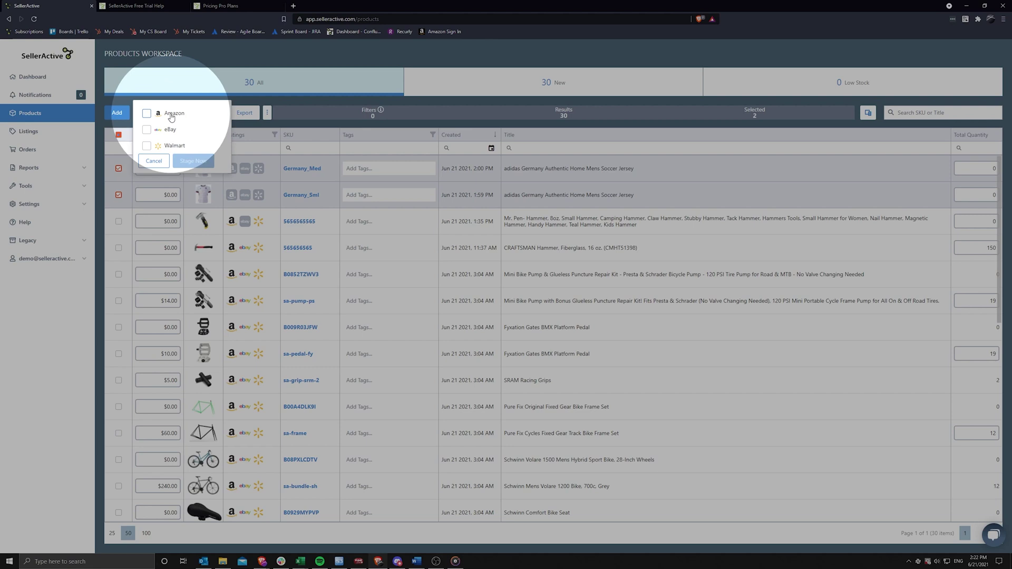
{"action": "left_click", "coordinate": [171, 148]}
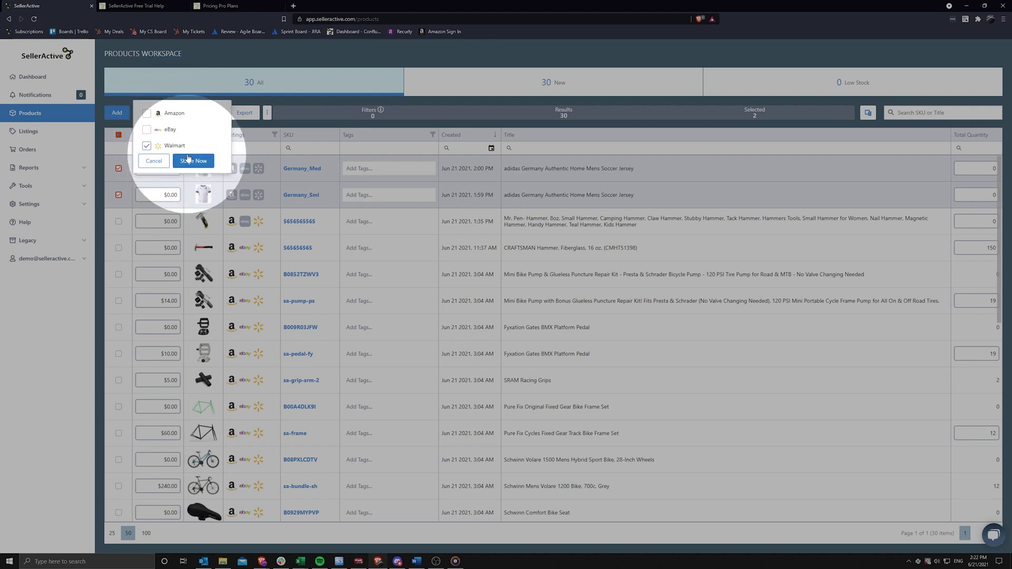
{"action": "left_click", "coordinate": [193, 162]}
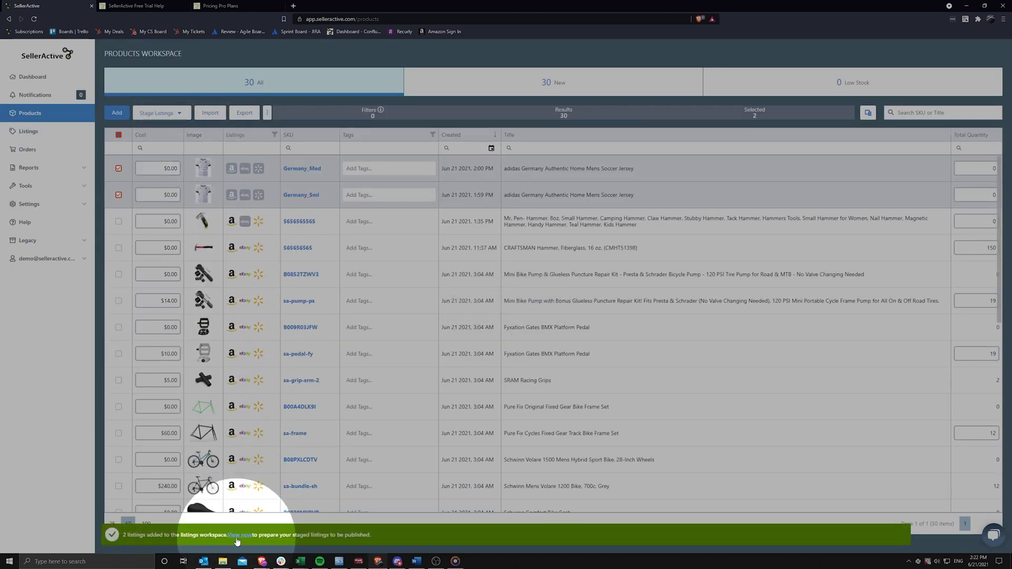
{"action": "left_click", "coordinate": [237, 539]}
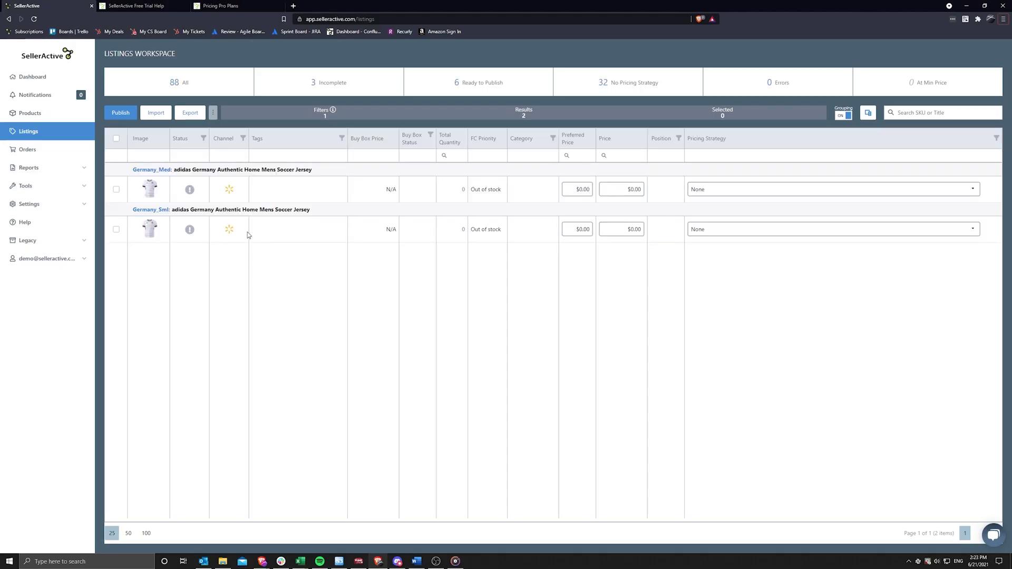
Give both Germany jersey listings the Walmart category Jerseys under Sports Fan Shop via bulk categorize.
{"action": "left_click", "coordinate": [116, 190]}
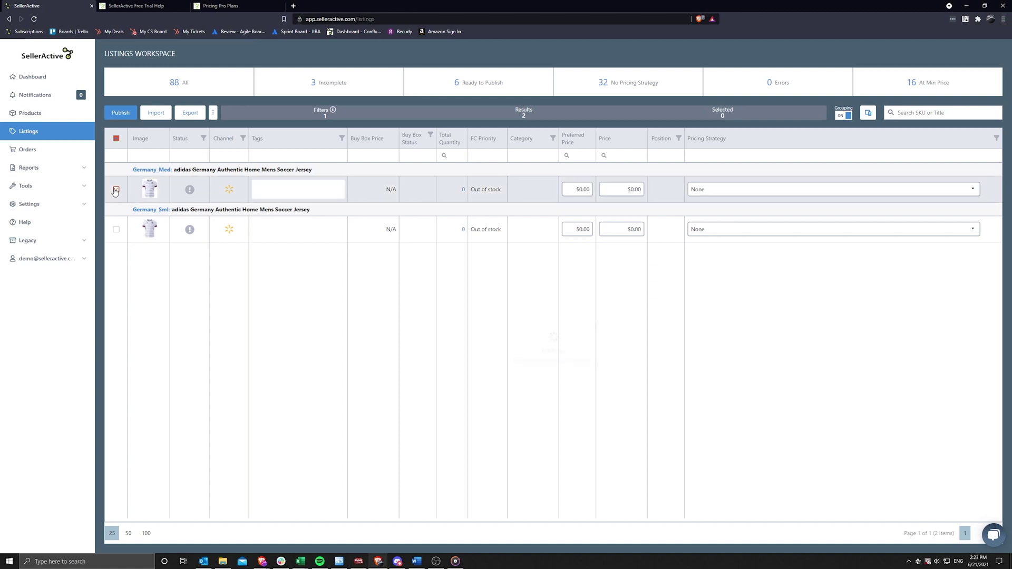
{"action": "left_click", "coordinate": [117, 230]}
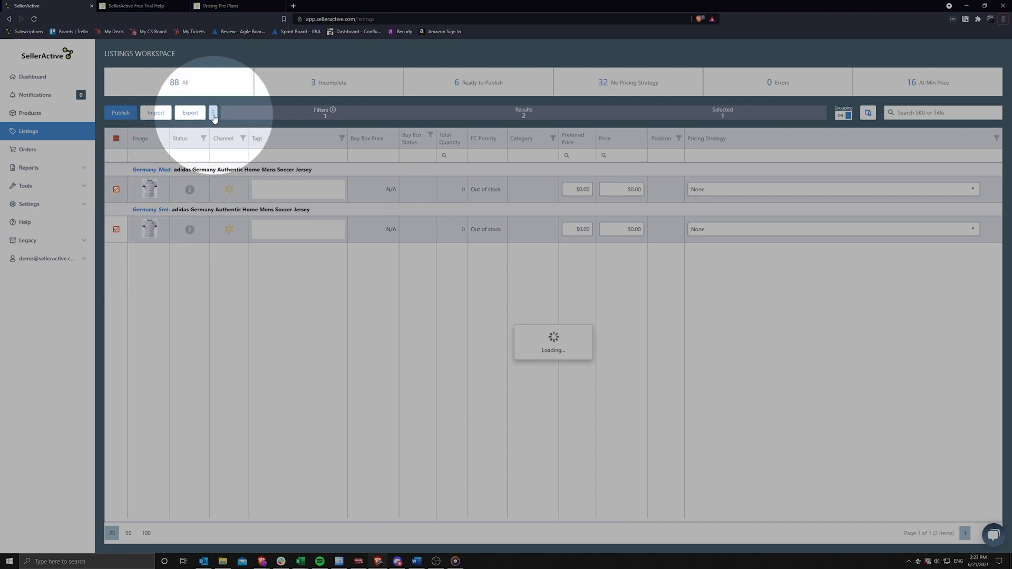
{"action": "left_click", "coordinate": [214, 115]}
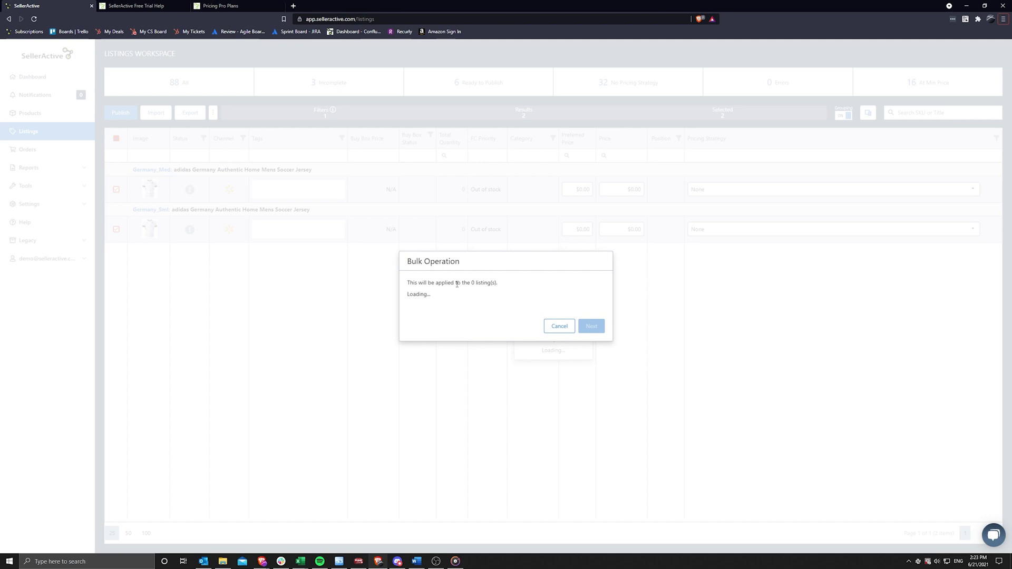
{"action": "left_click", "coordinate": [454, 280]}
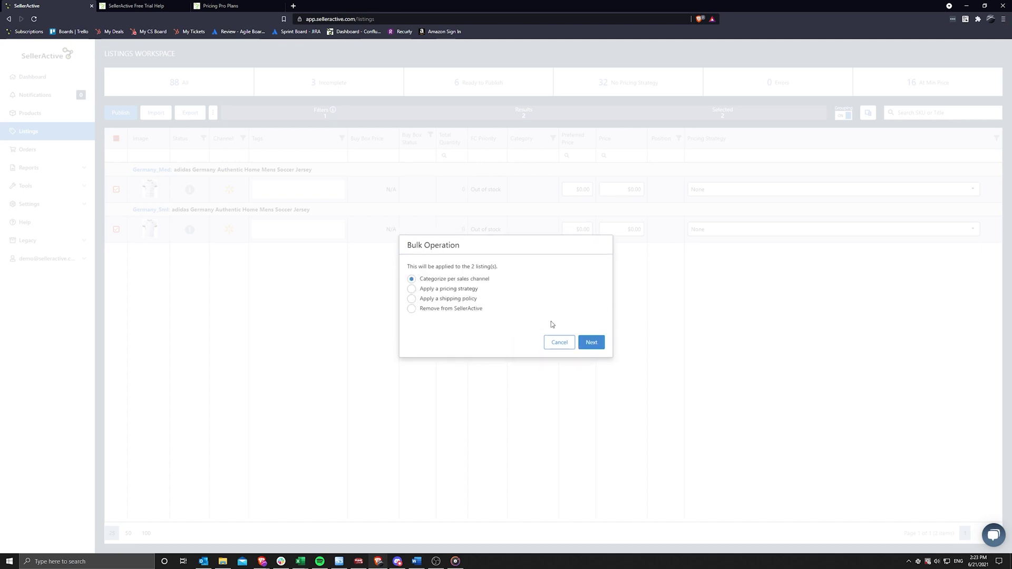
{"action": "left_click", "coordinate": [592, 341]}
{"action": "left_click", "coordinate": [491, 303]}
{"action": "left_click", "coordinate": [569, 256]}
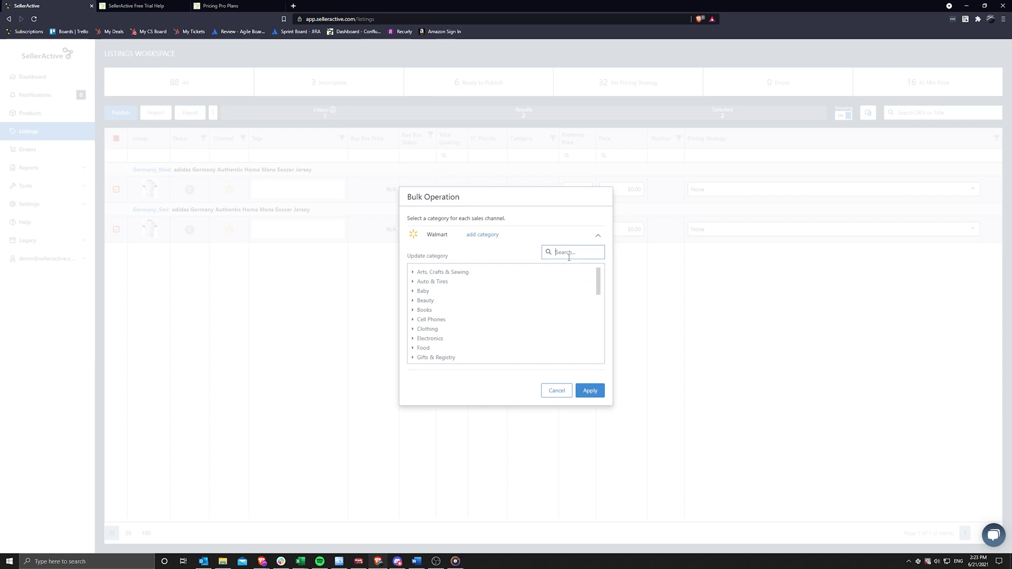
{"action": "type", "text": "jersey"}
{"action": "left_click", "coordinate": [438, 291]}
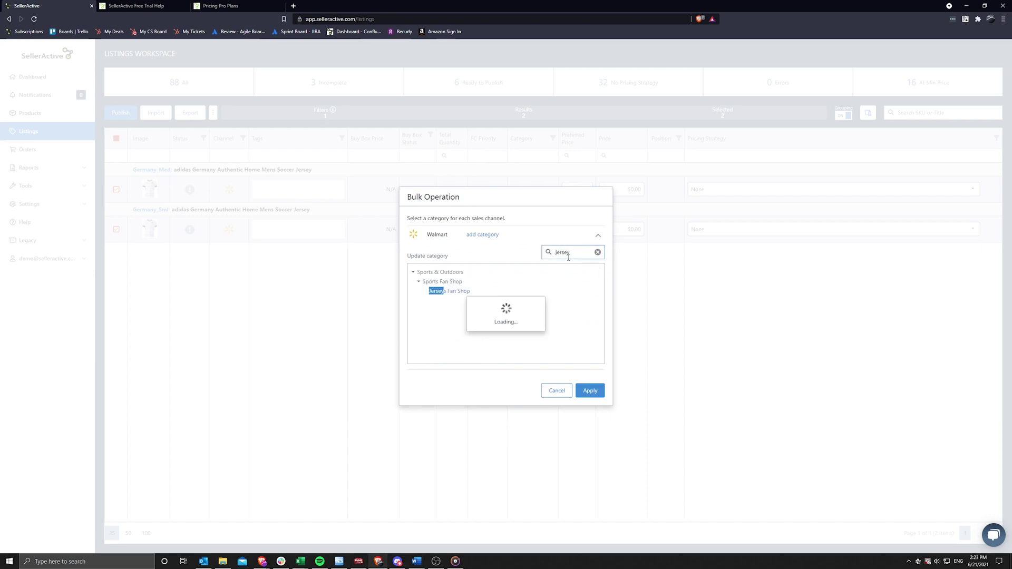
{"action": "left_click", "coordinate": [590, 328]}
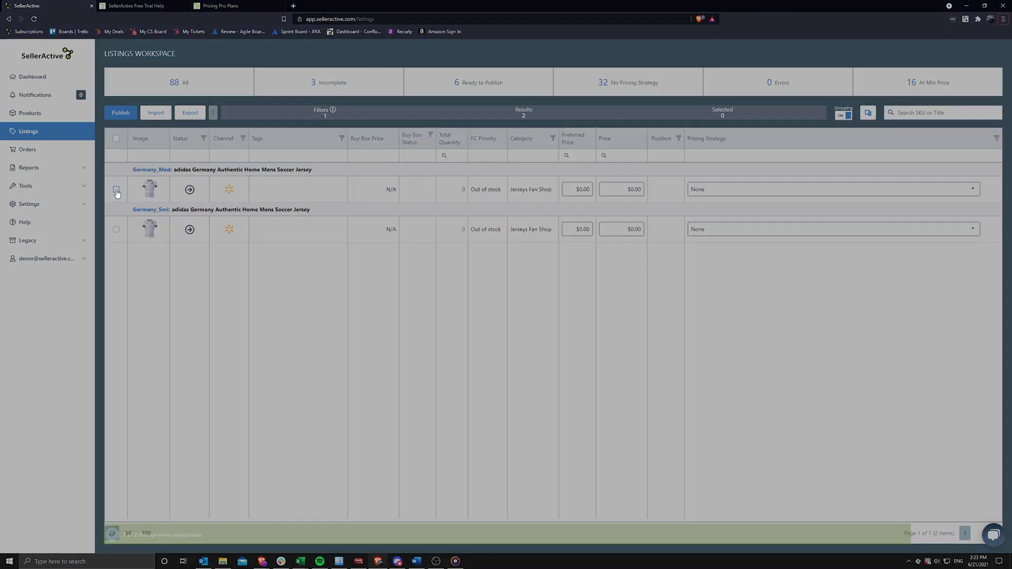
Deselect both jersey listings and show all 88 listings.
{"action": "left_click", "coordinate": [116, 190]}
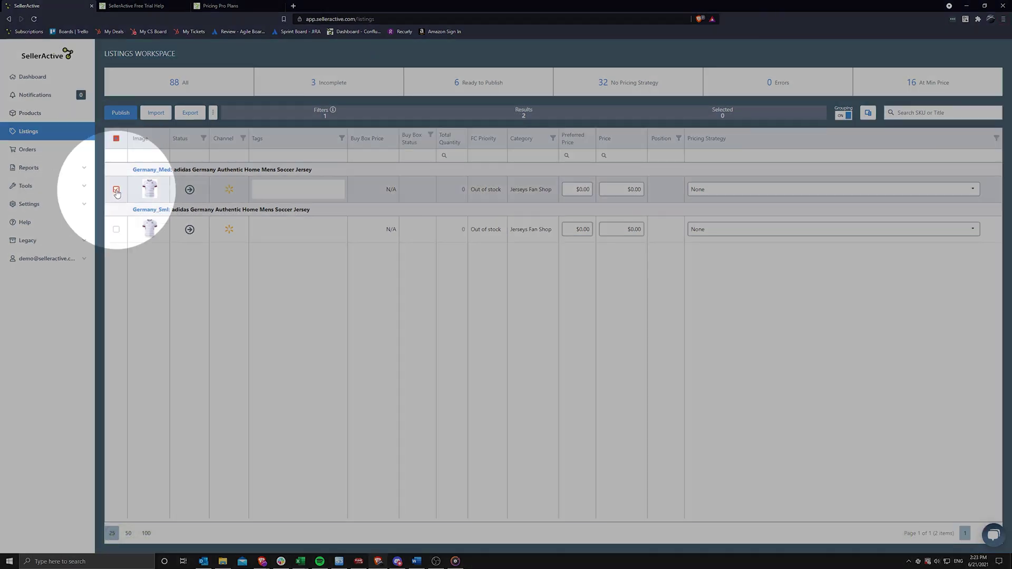
{"action": "left_click", "coordinate": [116, 229]}
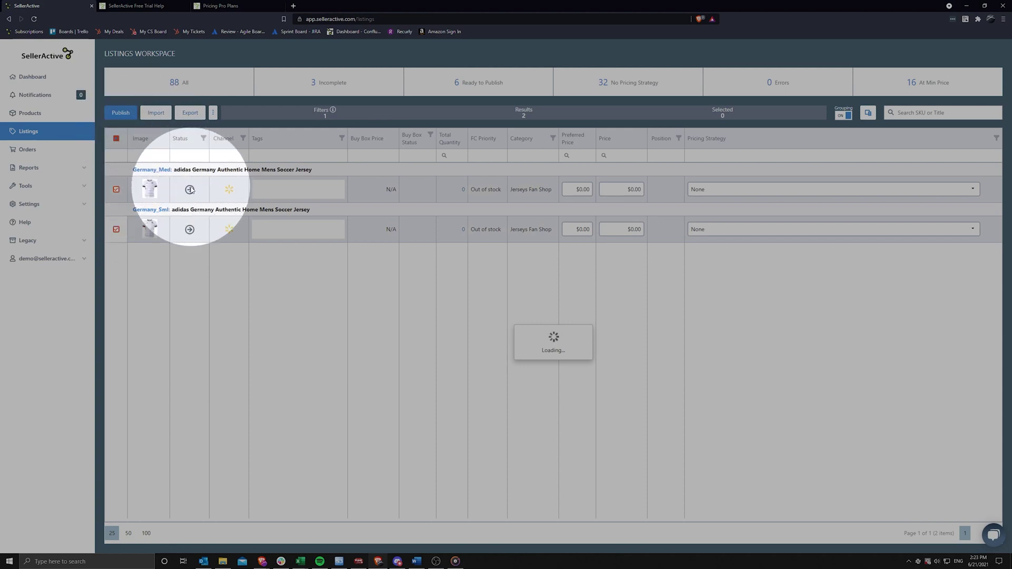
{"action": "left_click", "coordinate": [187, 92]}
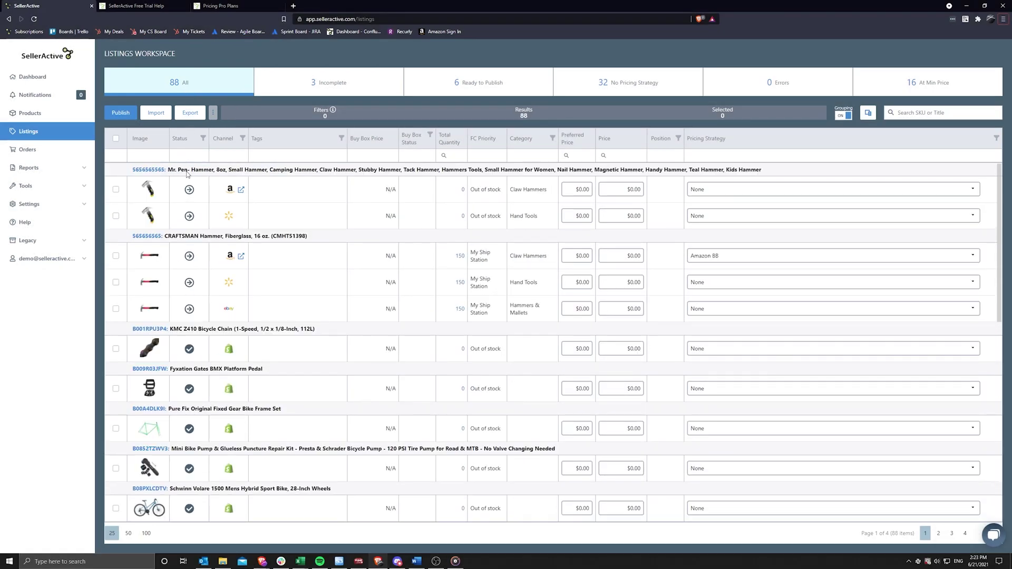
{"action": "scroll", "coordinate": [189, 248], "scroll_direction": "down", "scroll_amount": 2}
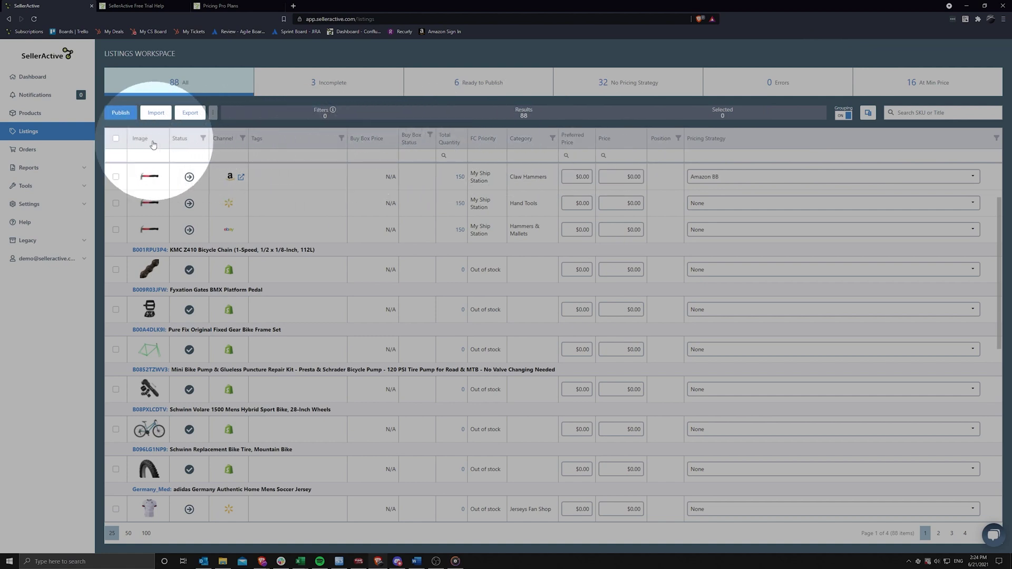
Browse the Status, Channel, Tags and Buy Box filter options.
{"action": "left_click", "coordinate": [203, 138]}
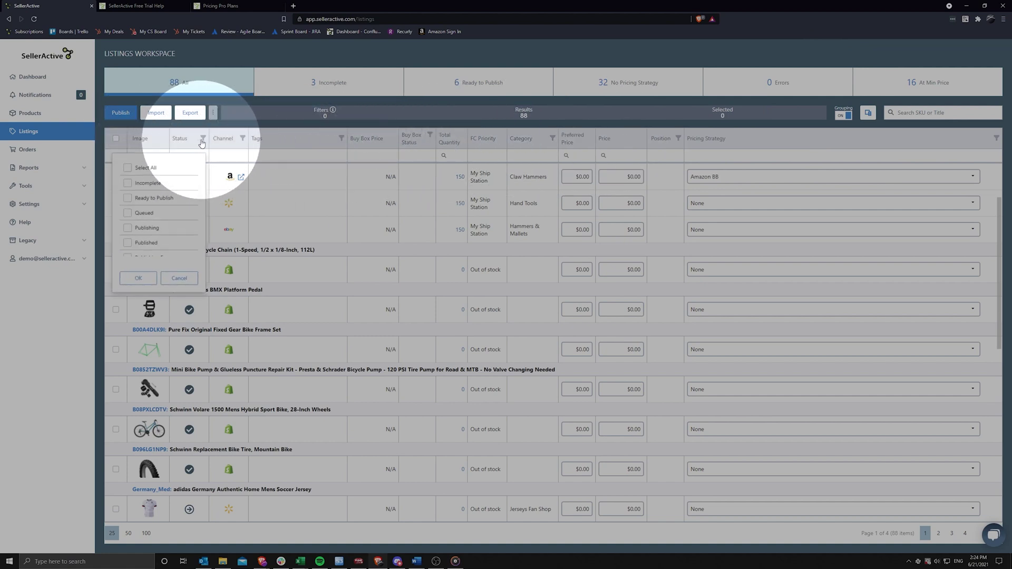
{"action": "left_click", "coordinate": [242, 138]}
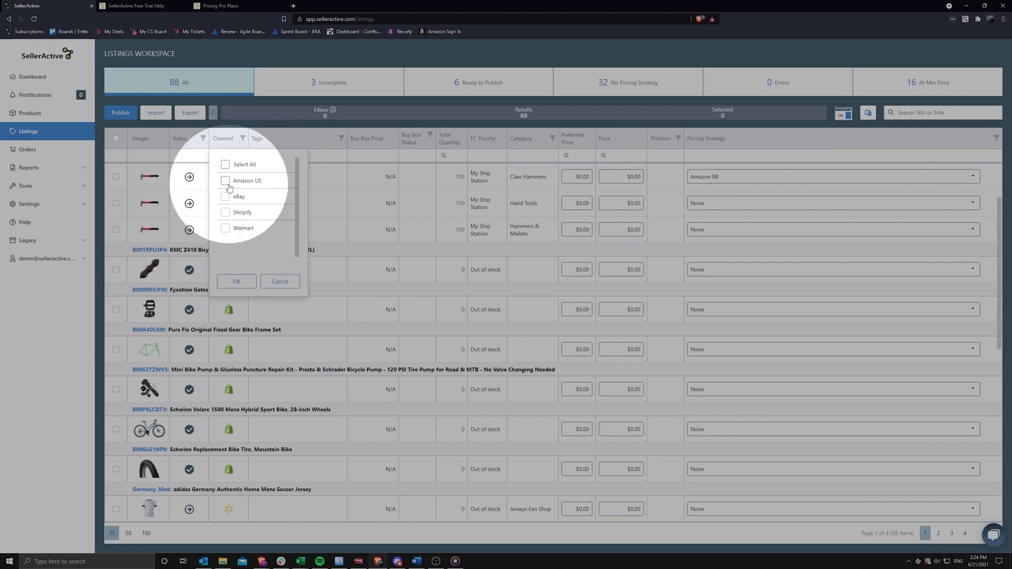
{"action": "left_click", "coordinate": [342, 138]}
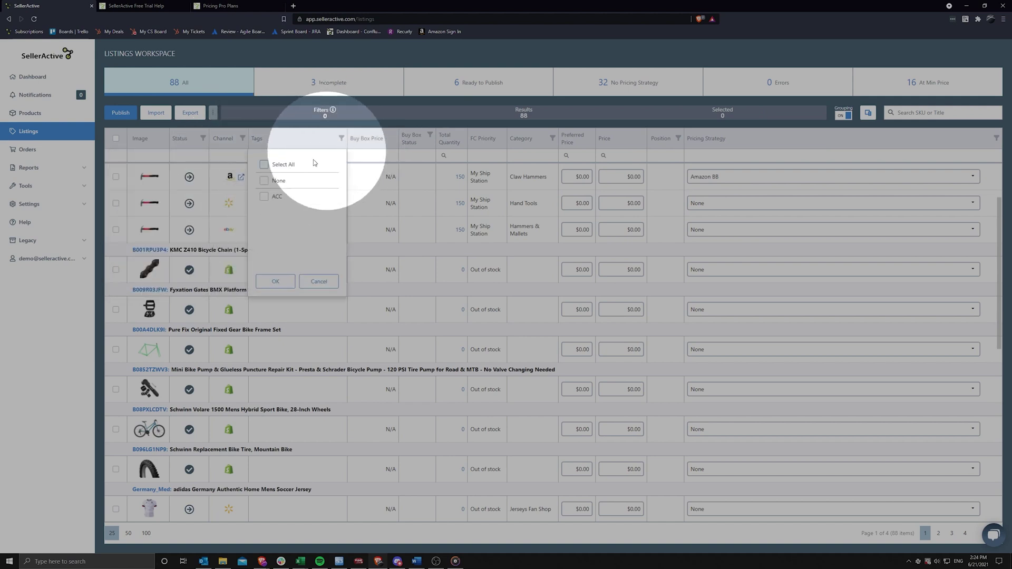
{"action": "left_click", "coordinate": [430, 135]}
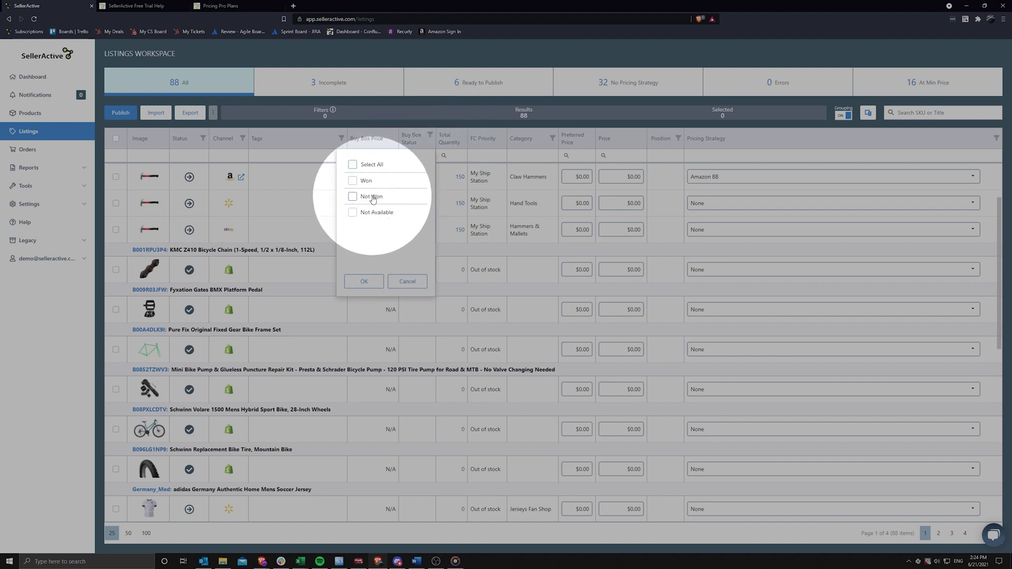
Add ASIN and Condition columns from the Column Chooser and widen FC Priority.
{"action": "left_click", "coordinate": [868, 116]}
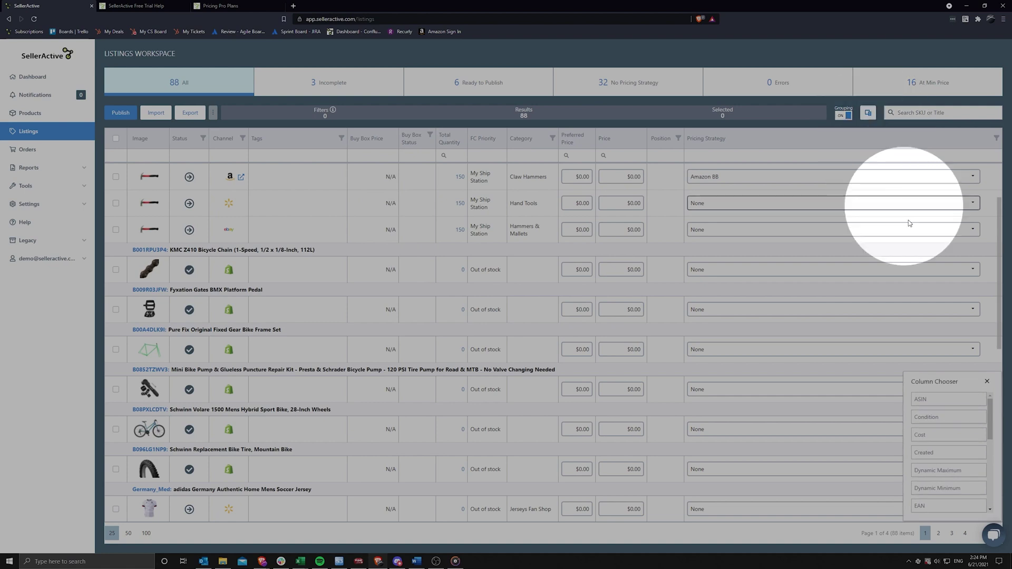
{"action": "left_click_drag", "start_coordinate": [929, 399], "coordinate": [551, 155]}
{"action": "left_click_drag", "start_coordinate": [924, 402], "coordinate": [530, 144]}
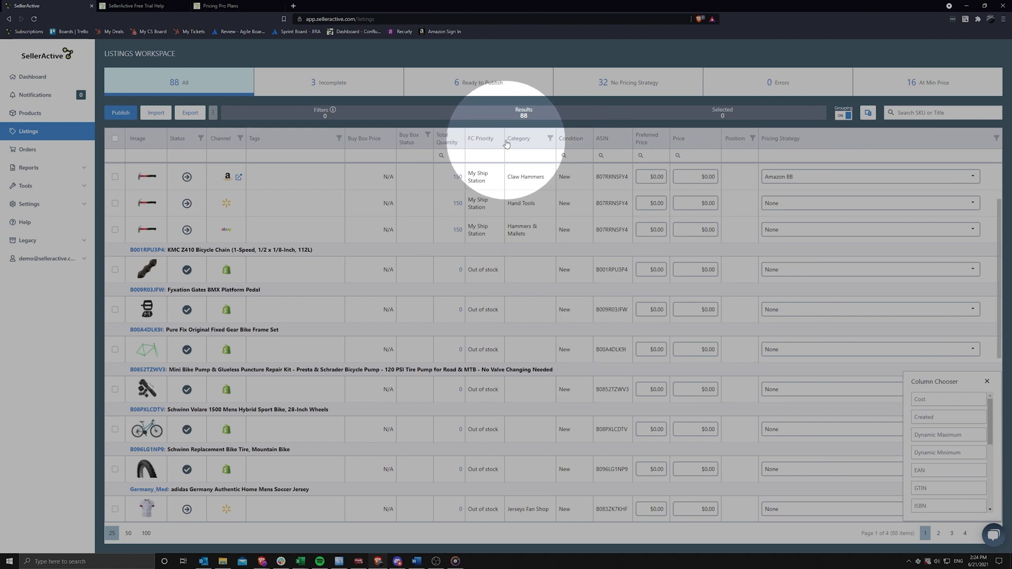
{"action": "mouse_move", "coordinate": [512, 141]}
{"action": "left_mouse_down"}
{"action": "mouse_move", "coordinate": [577, 142]}
{"action": "mouse_move", "coordinate": [522, 140]}
{"action": "left_mouse_up"}
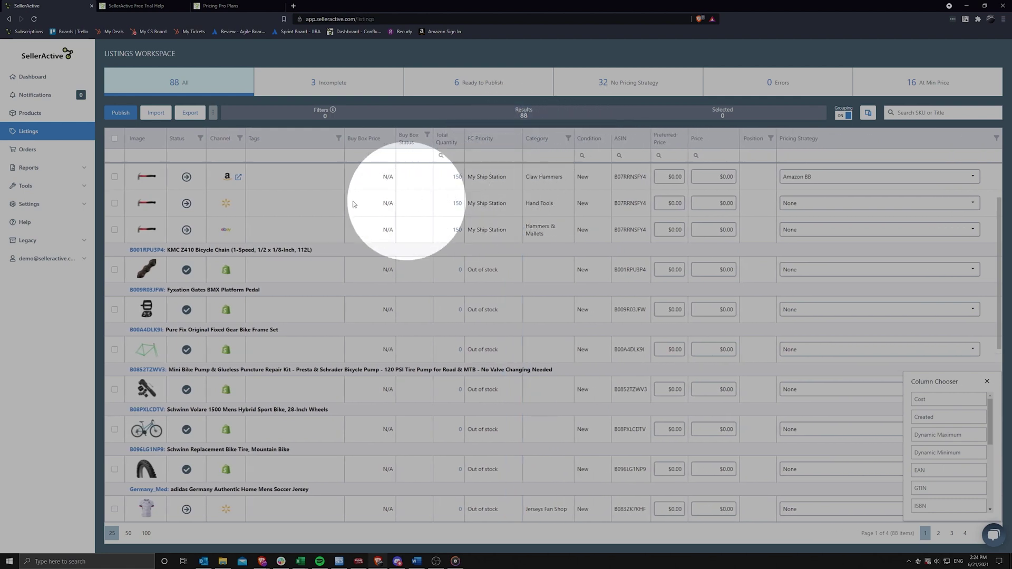
{"action": "left_click", "coordinate": [27, 187]}
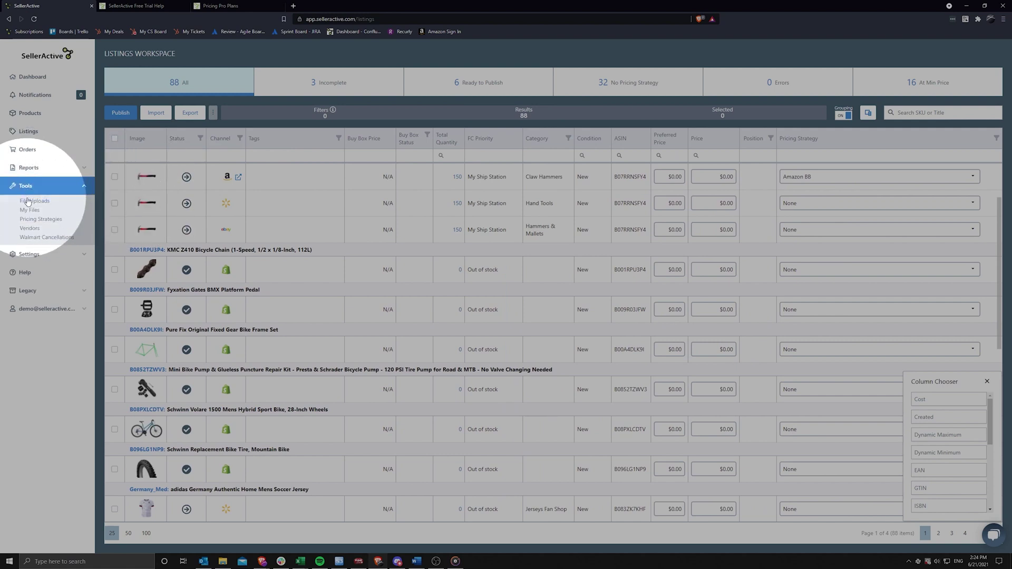
Open Pricing Strategies, start an Amazon US strategy, then close it without saving.
{"action": "left_click", "coordinate": [32, 220]}
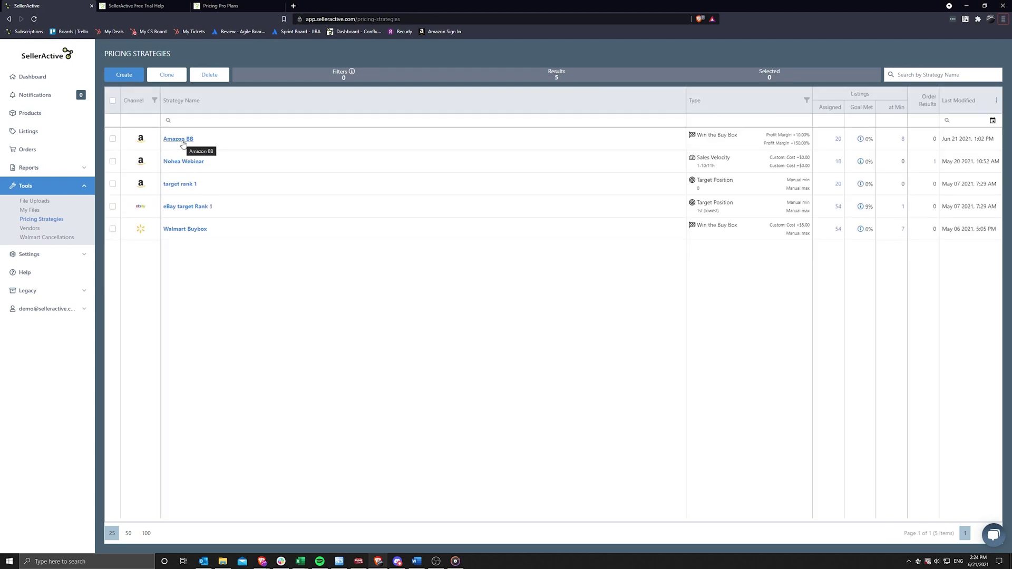
{"action": "left_click", "coordinate": [125, 76]}
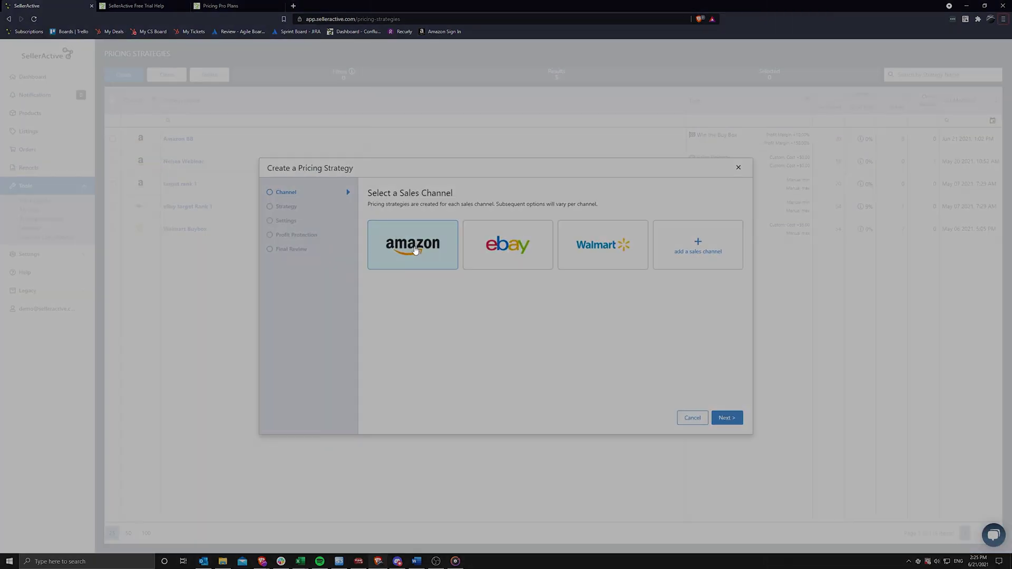
{"action": "left_click", "coordinate": [418, 250]}
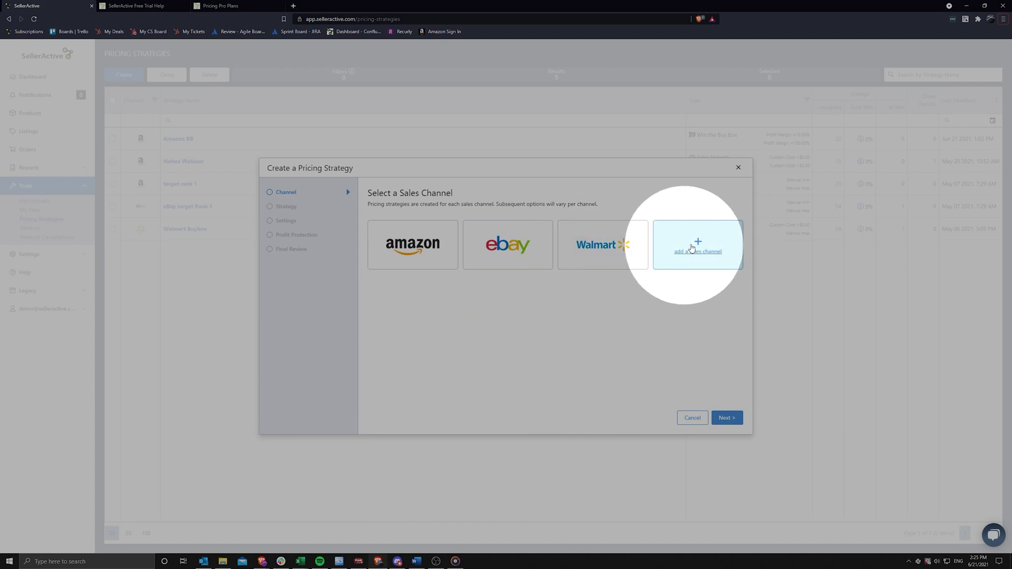
{"action": "left_click", "coordinate": [428, 248]}
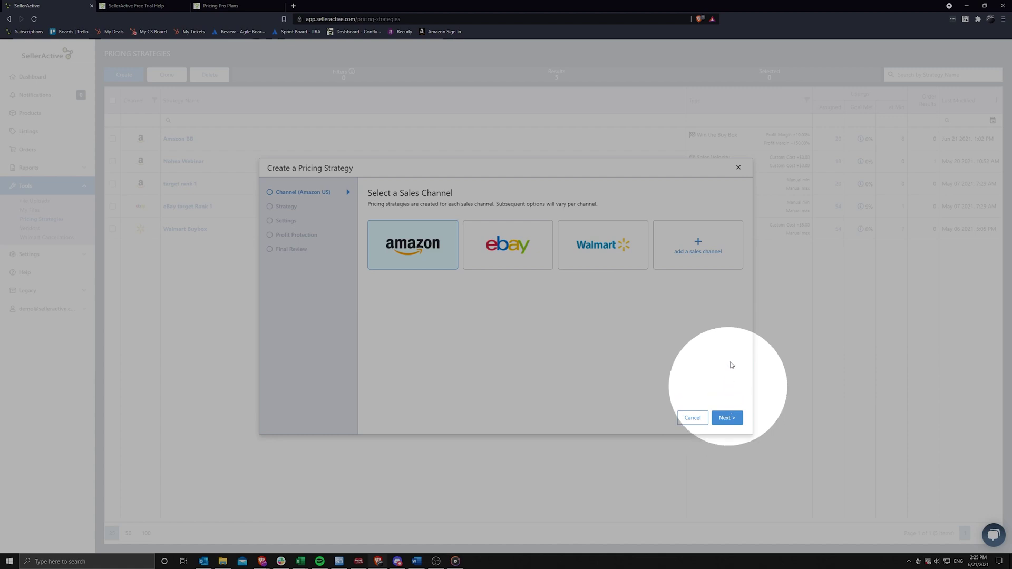
{"action": "left_click", "coordinate": [737, 167]}
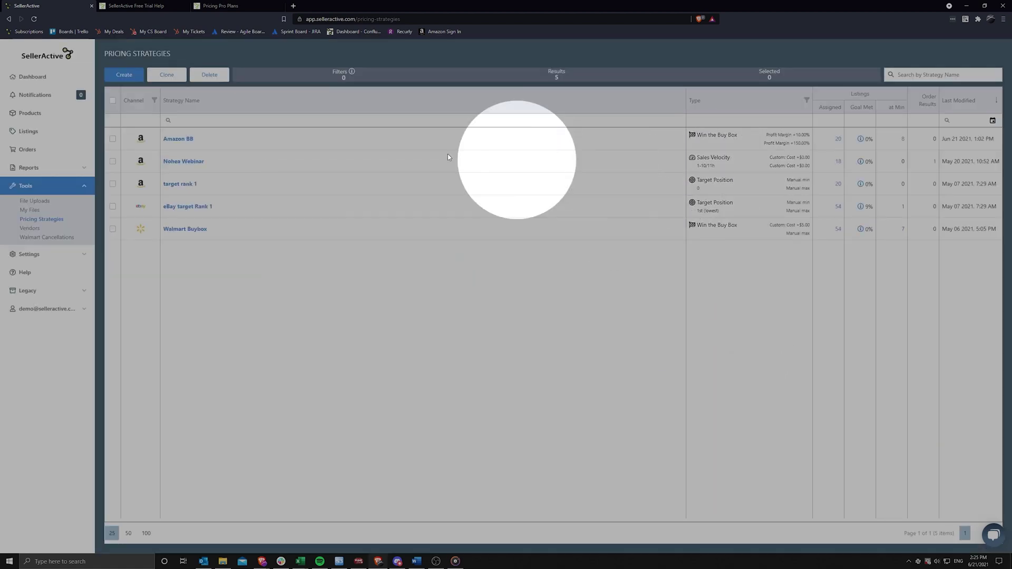
{"action": "left_click", "coordinate": [182, 140]}
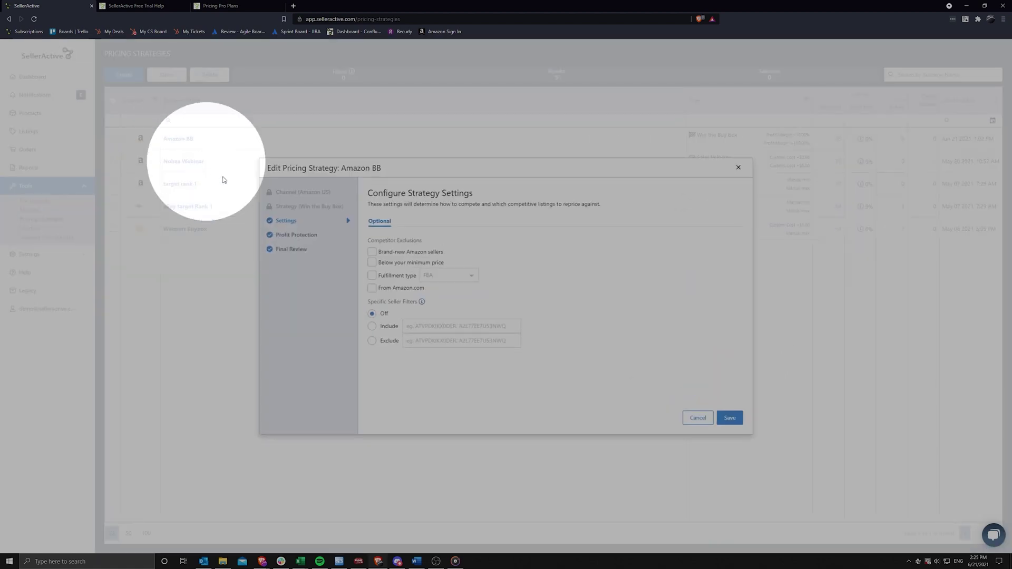
{"action": "left_click", "coordinate": [288, 236]}
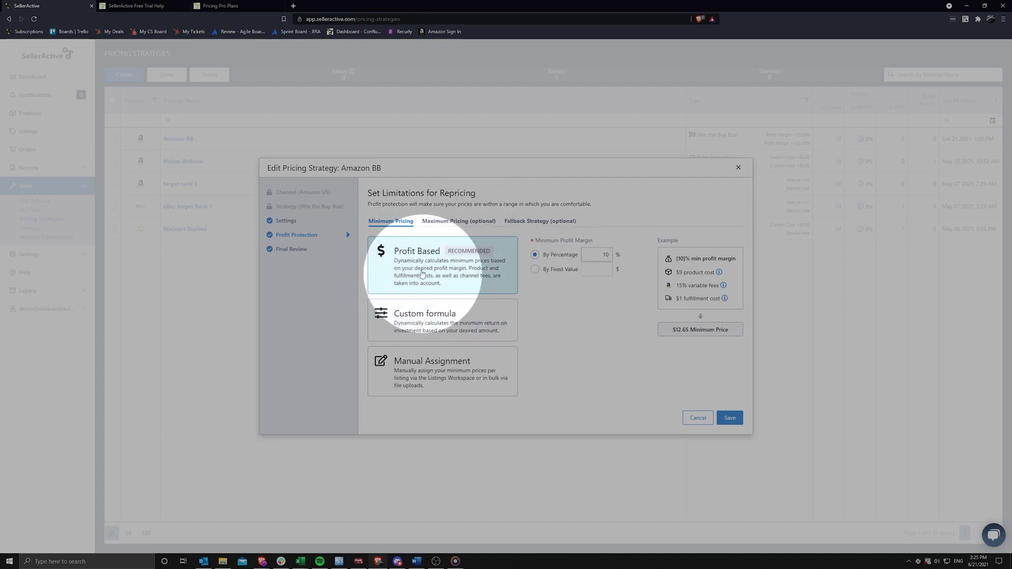
{"action": "left_click", "coordinate": [414, 372]}
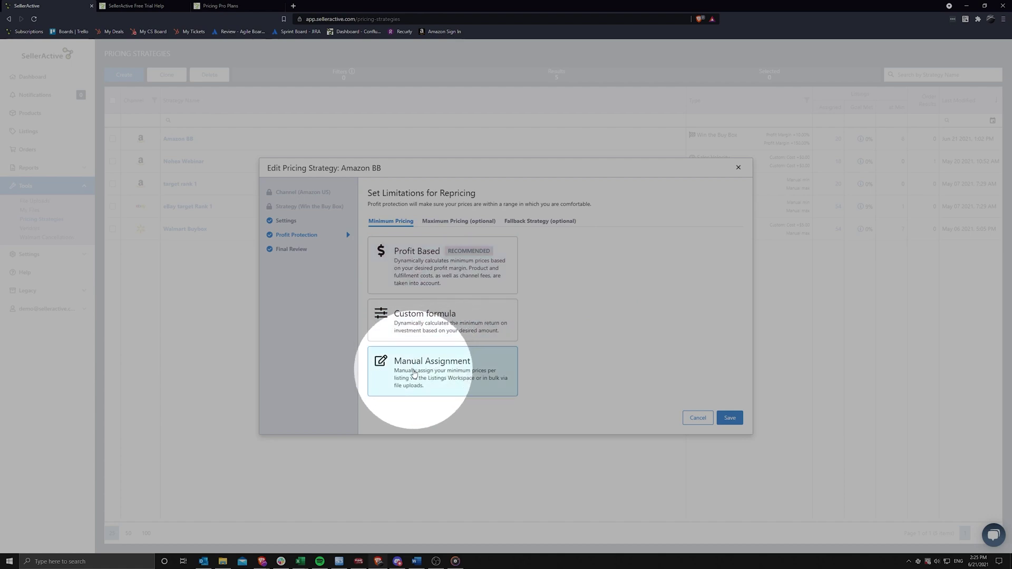
{"action": "left_click", "coordinate": [457, 222]}
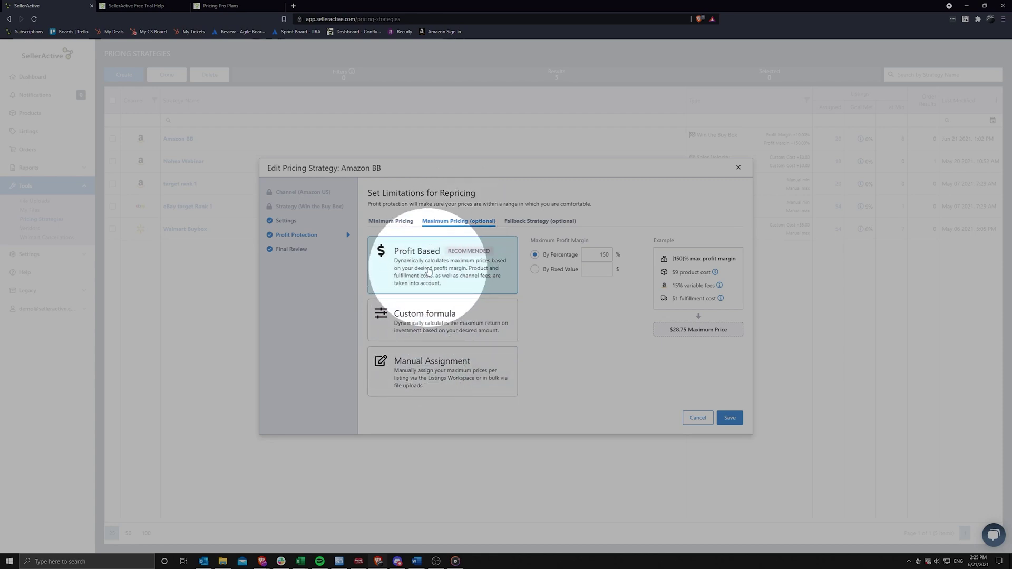
{"action": "left_click", "coordinate": [422, 316]}
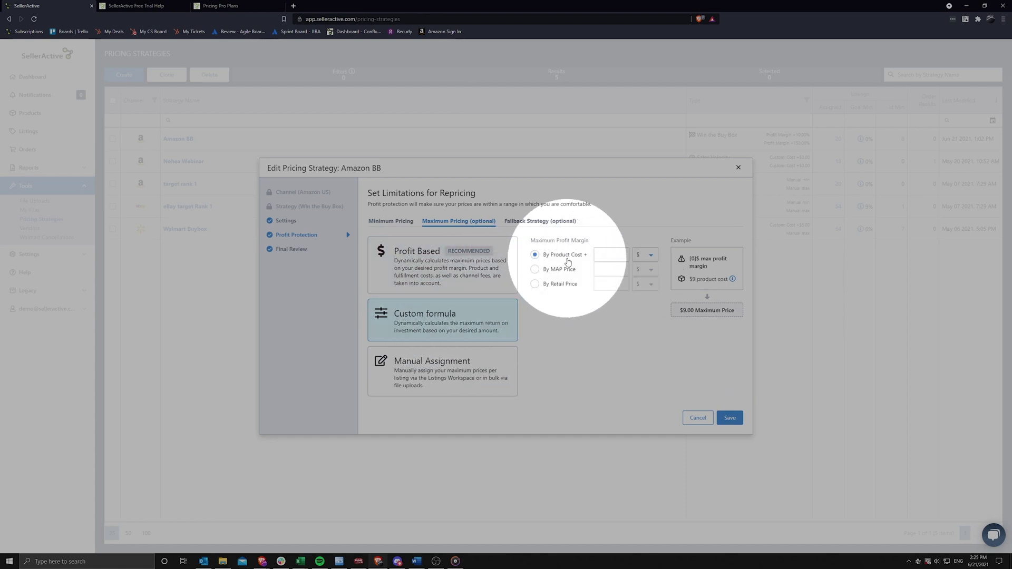
{"action": "left_click", "coordinate": [648, 255]}
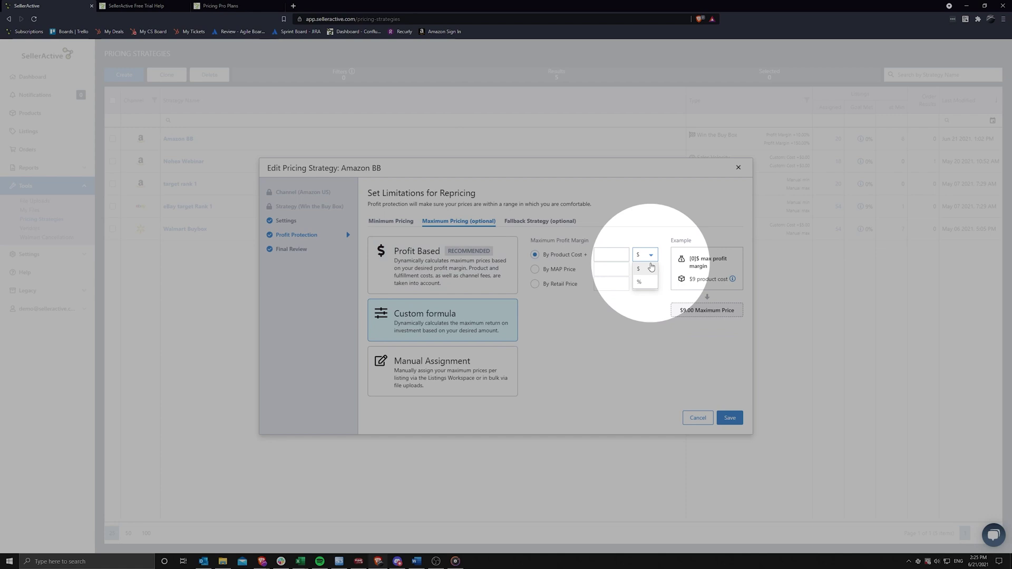
{"action": "left_click", "coordinate": [652, 268]}
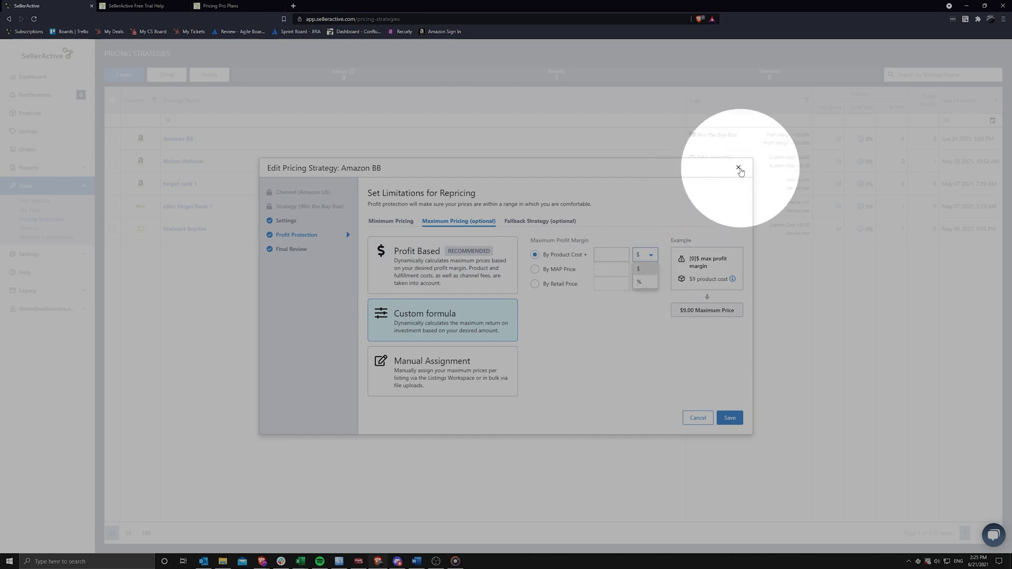
{"action": "left_click", "coordinate": [739, 168]}
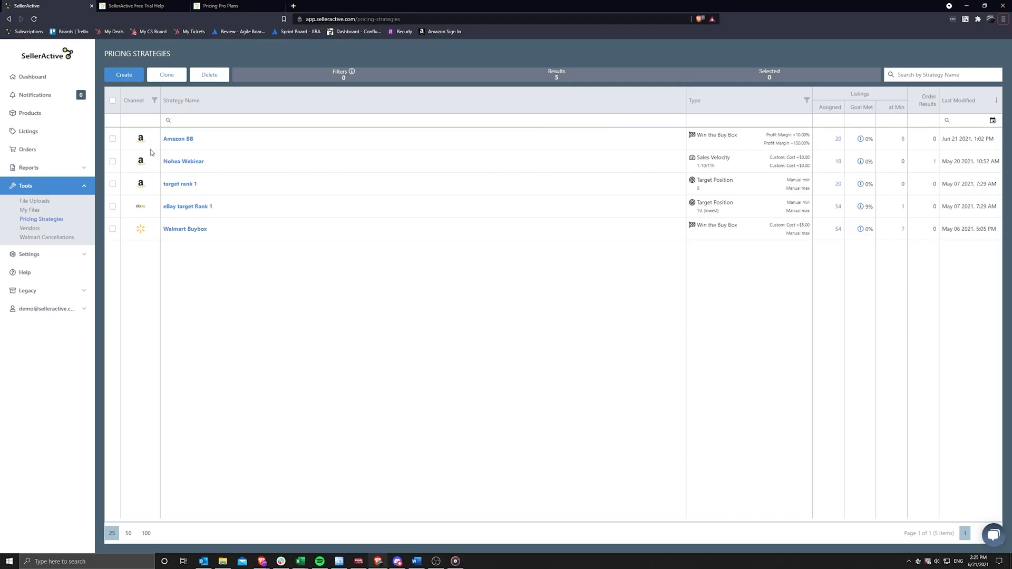
Open Listings, check the first listing's strategies, and select the Mr. Pen and CRAFTSMAN hammer Amazon listings.
{"action": "left_click", "coordinate": [56, 139]}
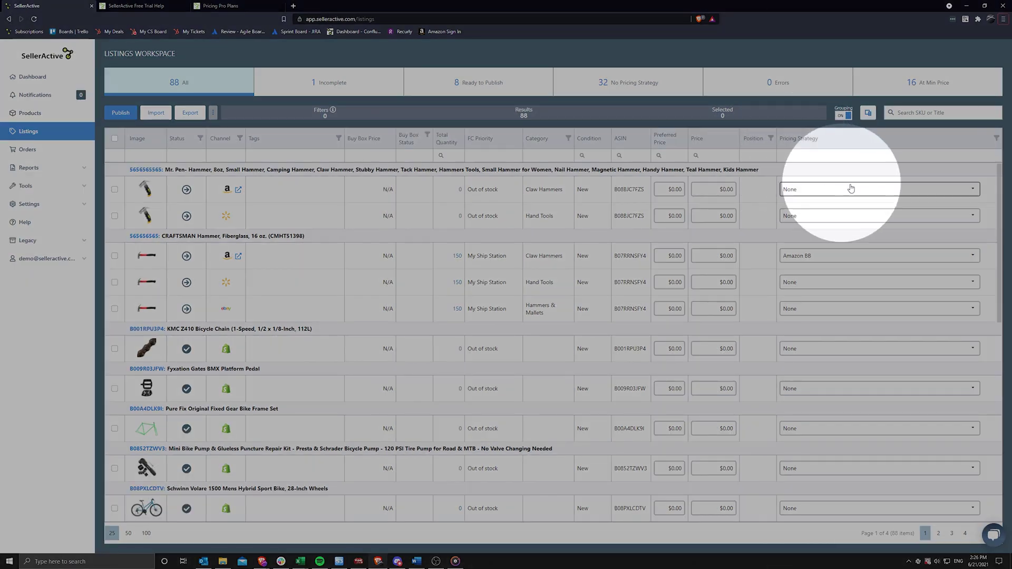
{"action": "left_click", "coordinate": [876, 191]}
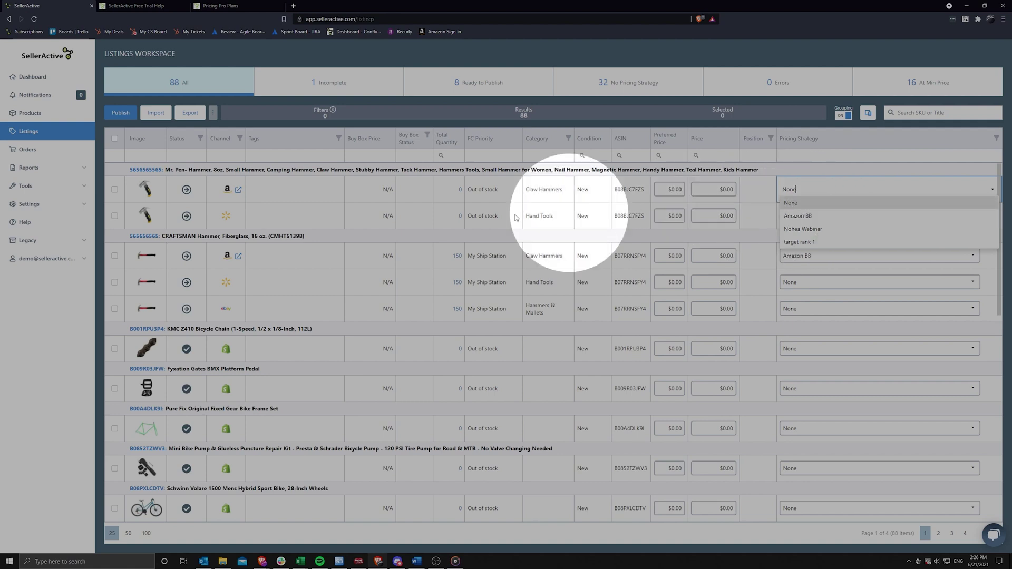
{"action": "left_click", "coordinate": [114, 189]}
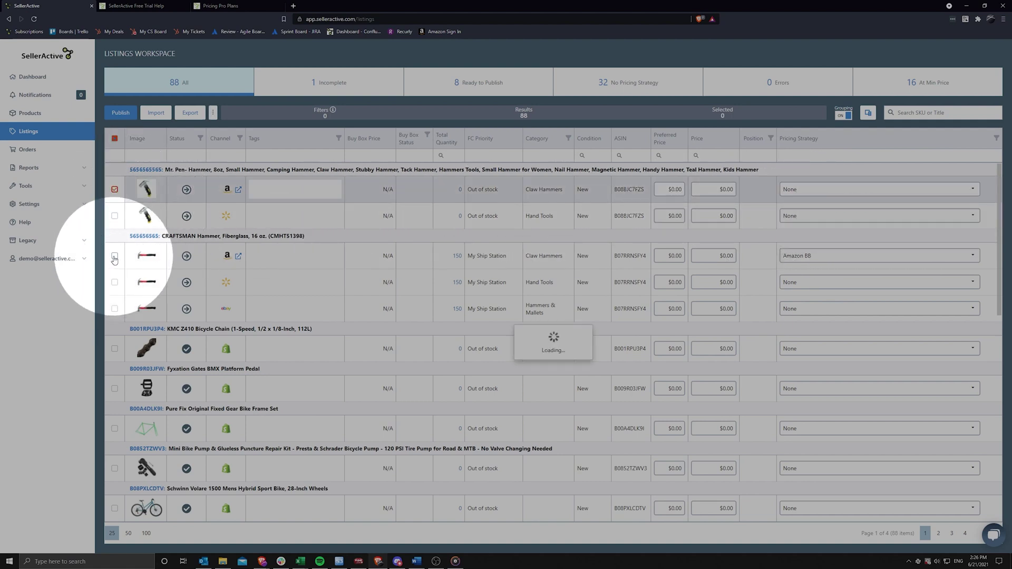
{"action": "left_click", "coordinate": [115, 256]}
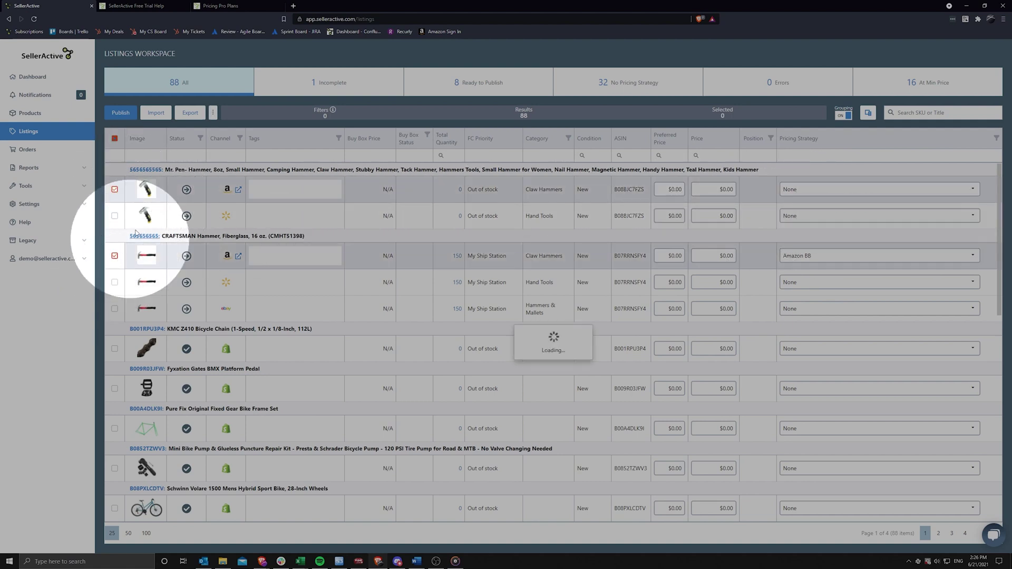
Start a bulk Apply a pricing strategy, view Amazon US strategies, then cancel.
{"action": "left_click", "coordinate": [214, 113]}
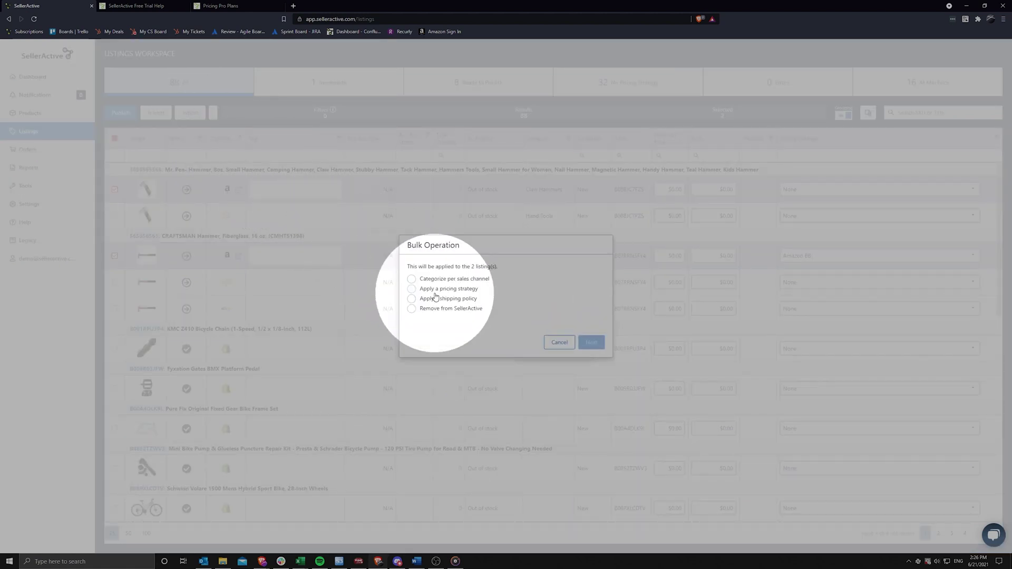
{"action": "left_click", "coordinate": [435, 293]}
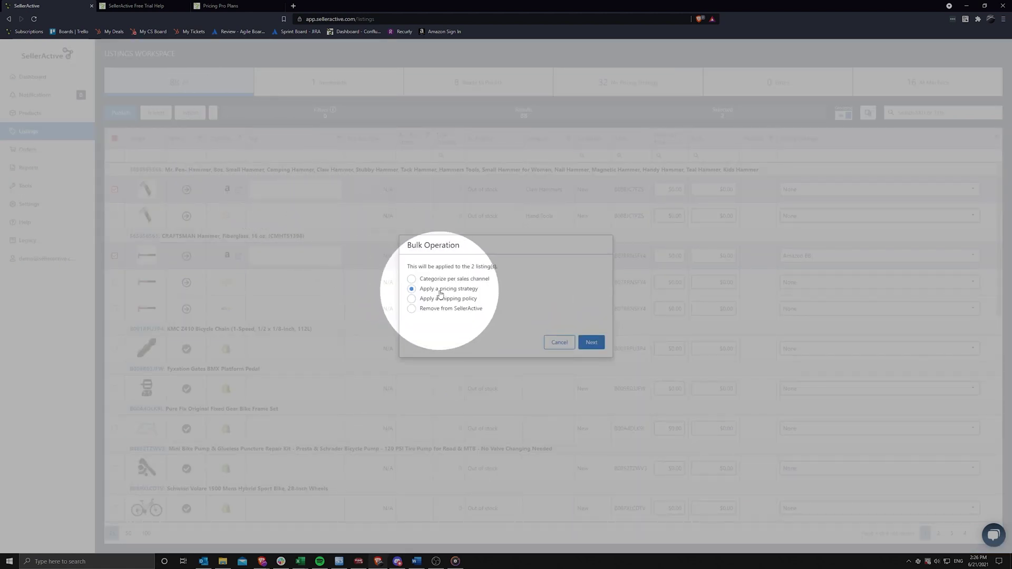
{"action": "left_click", "coordinate": [588, 341]}
{"action": "left_click", "coordinate": [501, 306]}
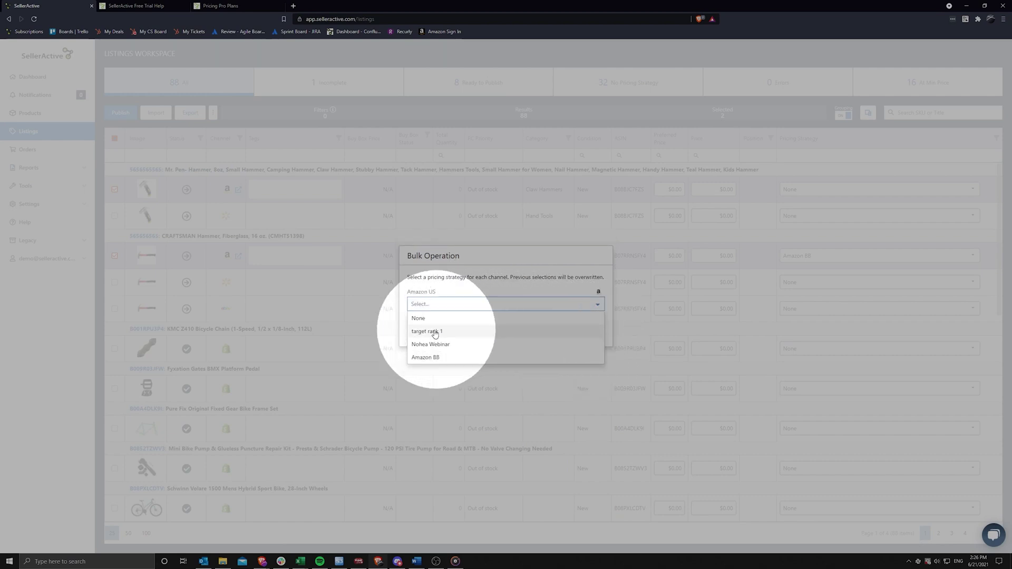
{"action": "left_click", "coordinate": [463, 304]}
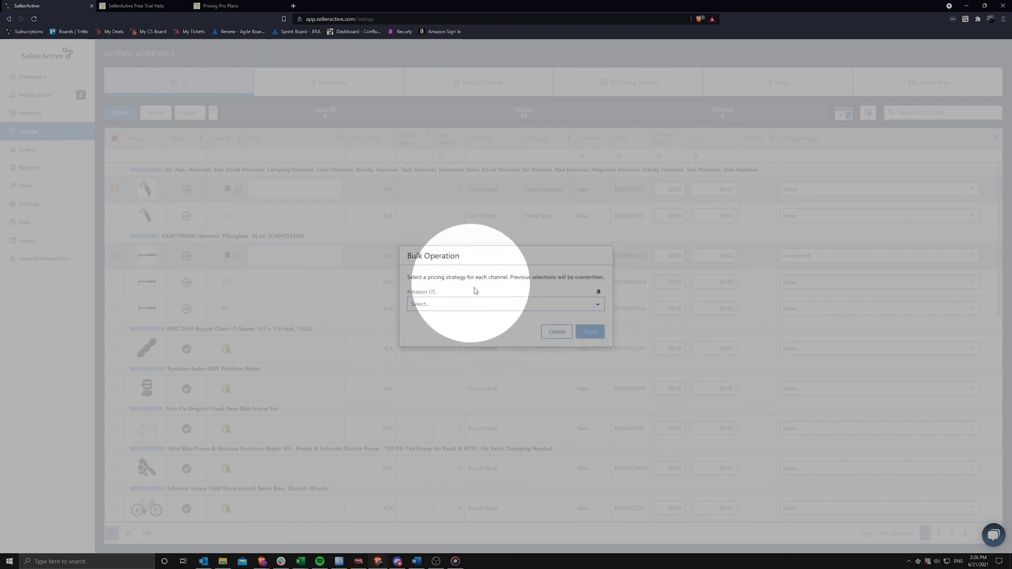
{"action": "left_click", "coordinate": [557, 331]}
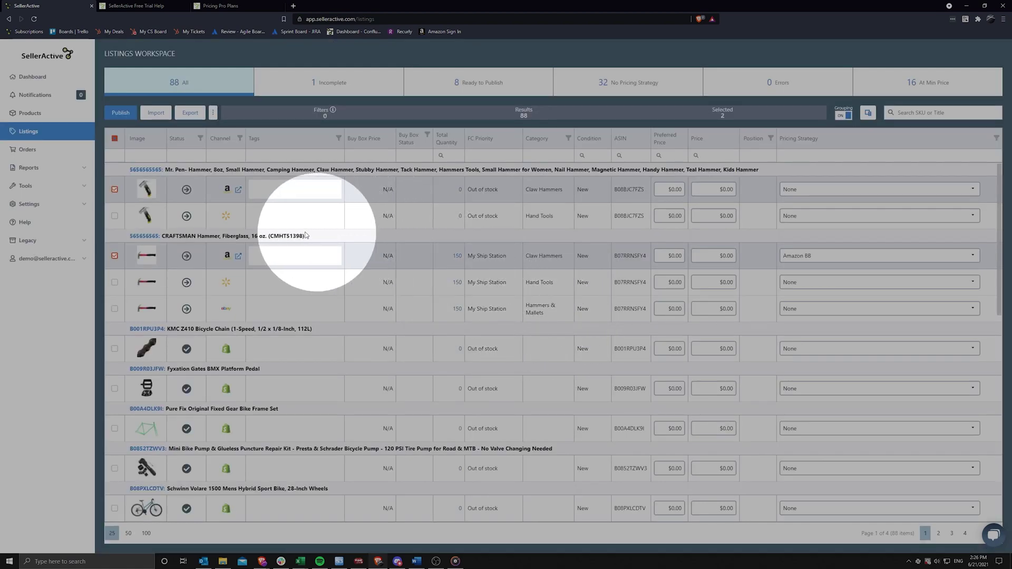
{"action": "left_click", "coordinate": [145, 237]}
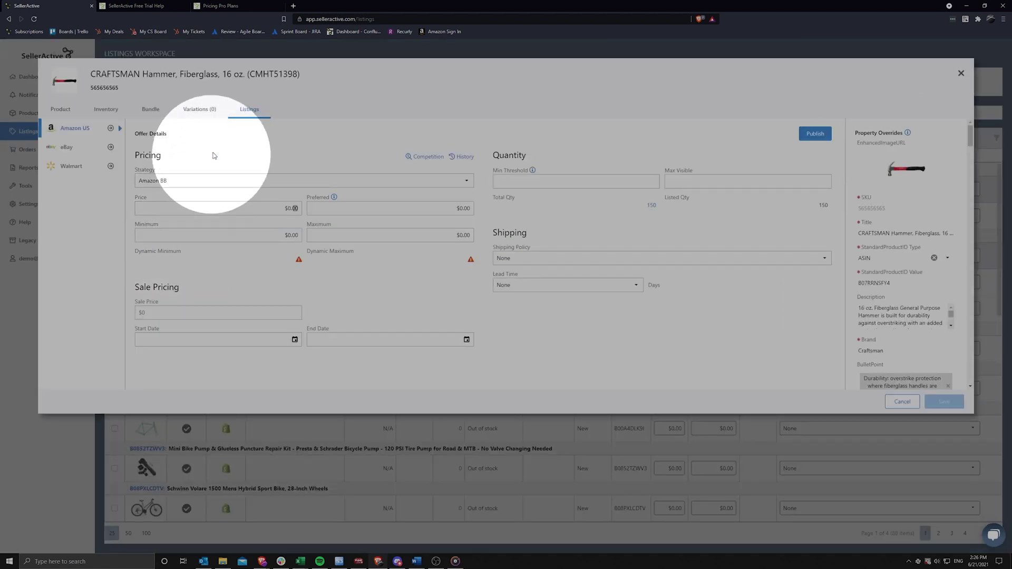
{"action": "left_click", "coordinate": [438, 157]}
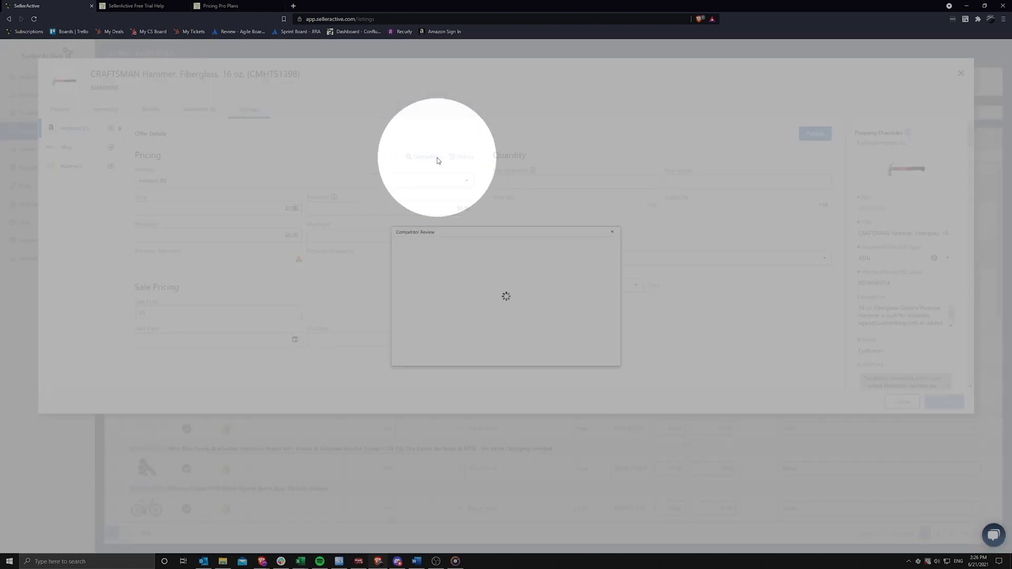
{"action": "left_click", "coordinate": [689, 185]}
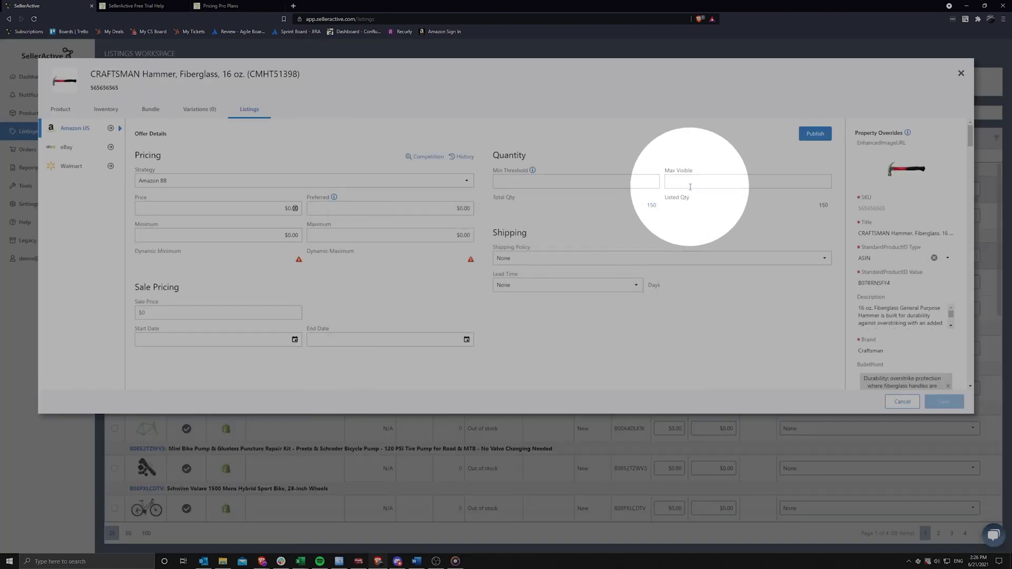
{"action": "left_click", "coordinate": [962, 73]}
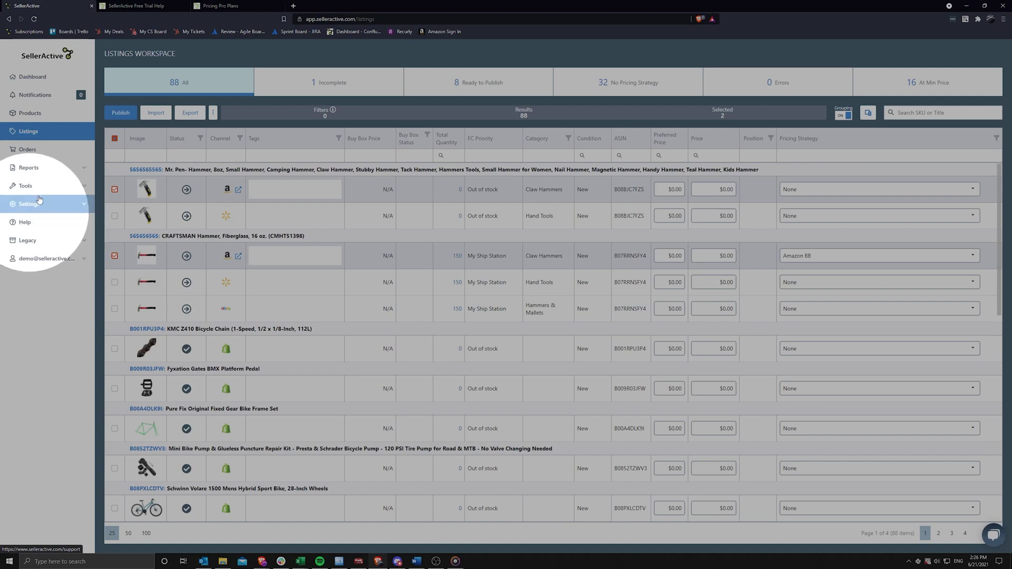
{"action": "left_click", "coordinate": [143, 8]}
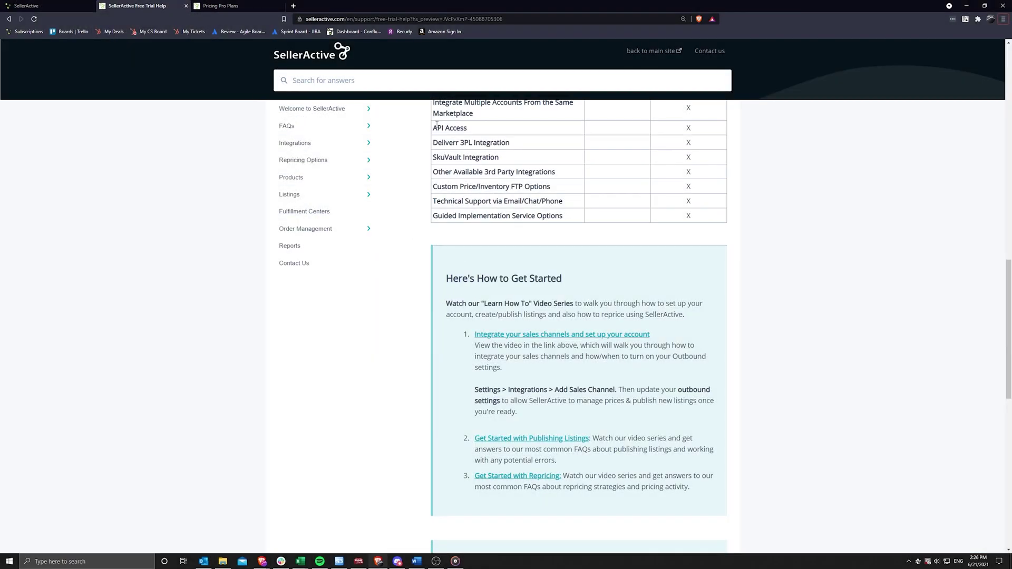
{"action": "scroll", "coordinate": [439, 136], "scroll_direction": "up", "scroll_amount": 15}
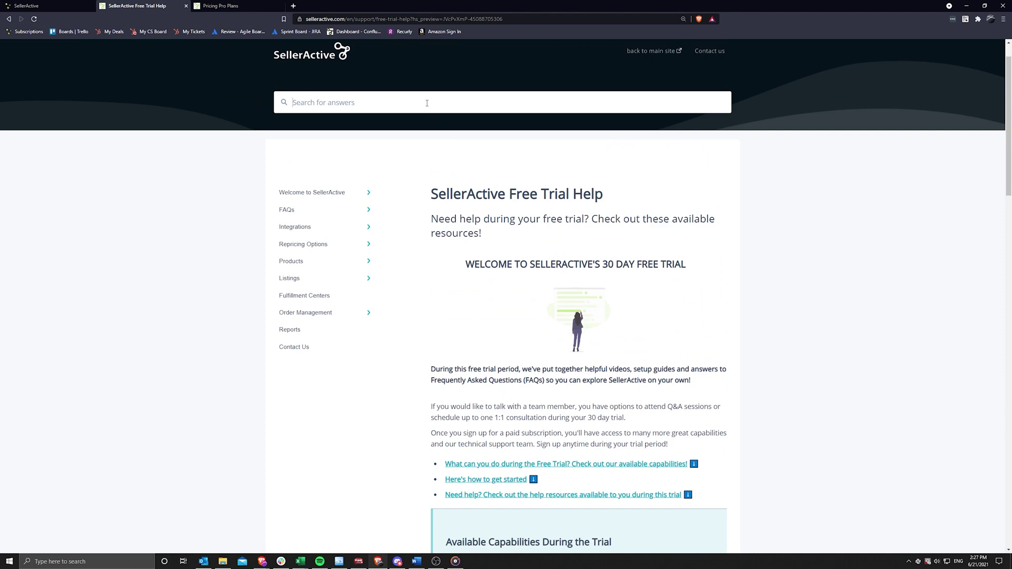
{"action": "scroll", "coordinate": [446, 139], "scroll_direction": "down", "scroll_amount": 12}
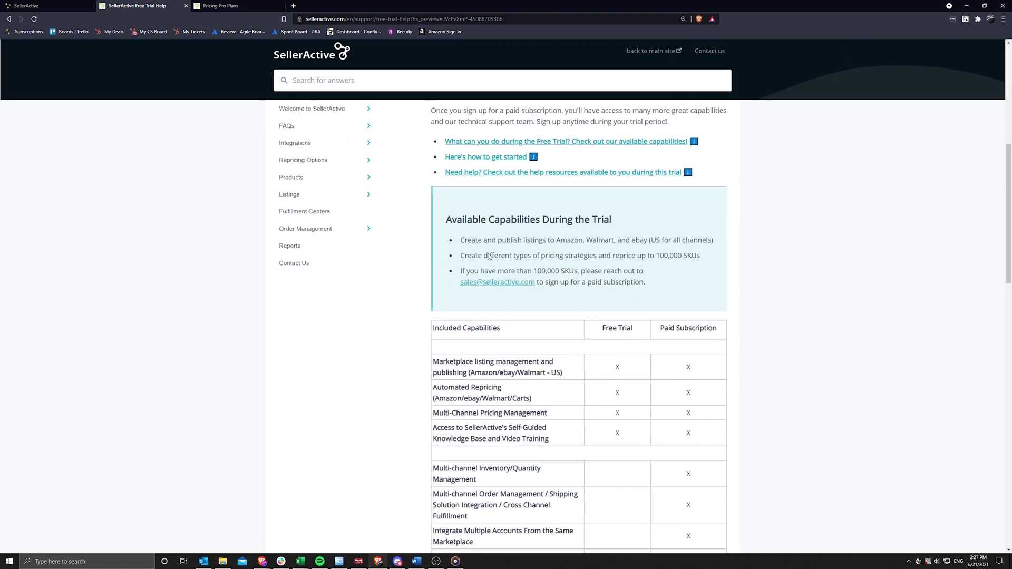
{"action": "scroll", "coordinate": [494, 264], "scroll_direction": "down", "scroll_amount": 11}
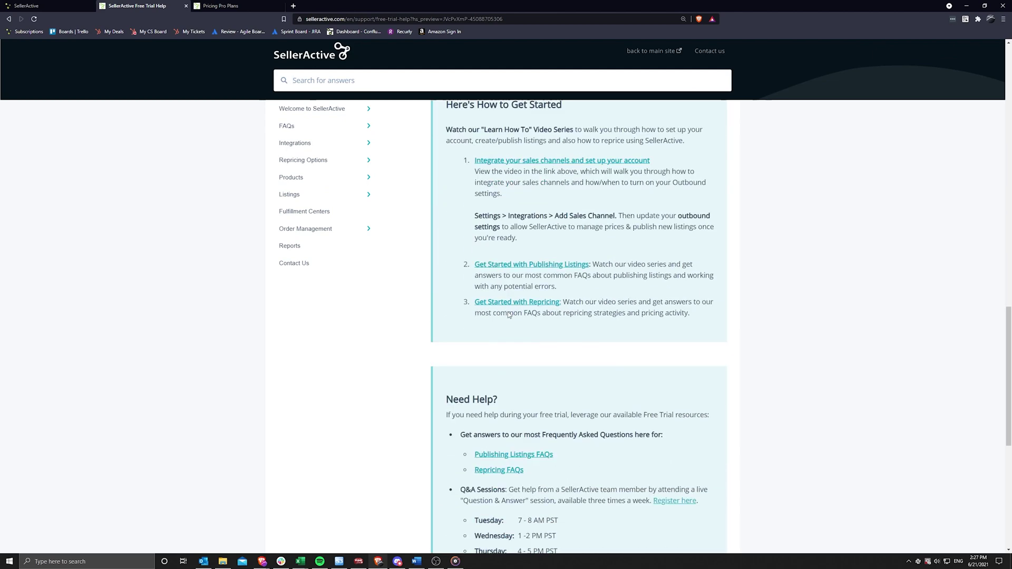
{"action": "scroll", "coordinate": [510, 315], "scroll_direction": "down", "scroll_amount": 1}
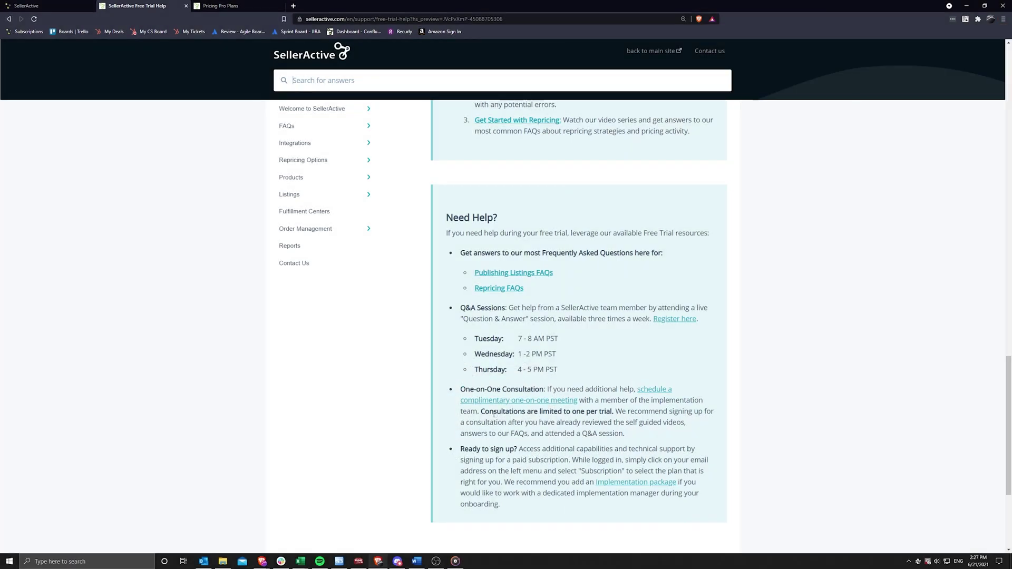
{"action": "left_click", "coordinate": [55, 7]}
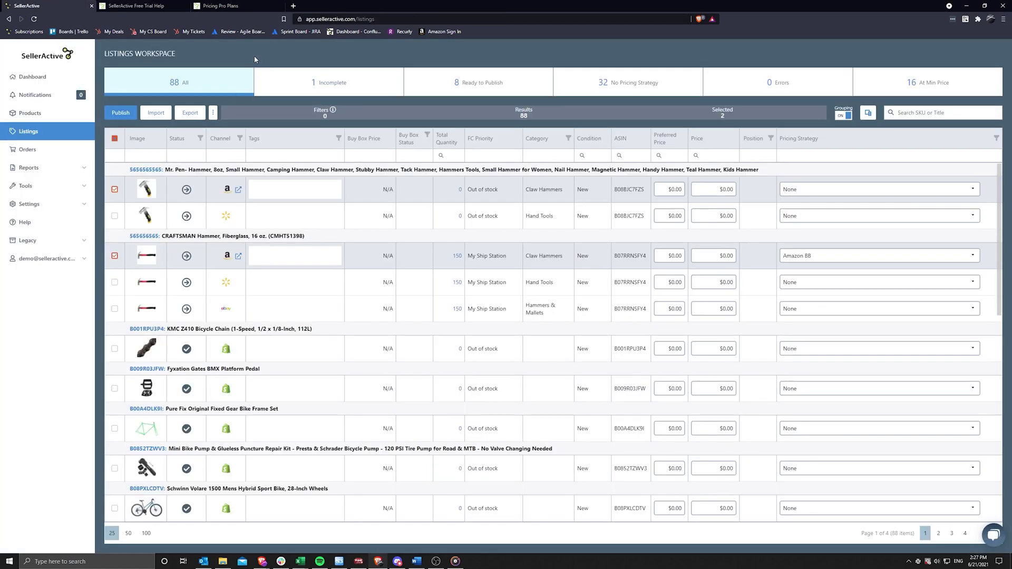
Return to the Dashboard, expand account options, and view the Pricing Pro Plans tab.
{"action": "left_click", "coordinate": [33, 76]}
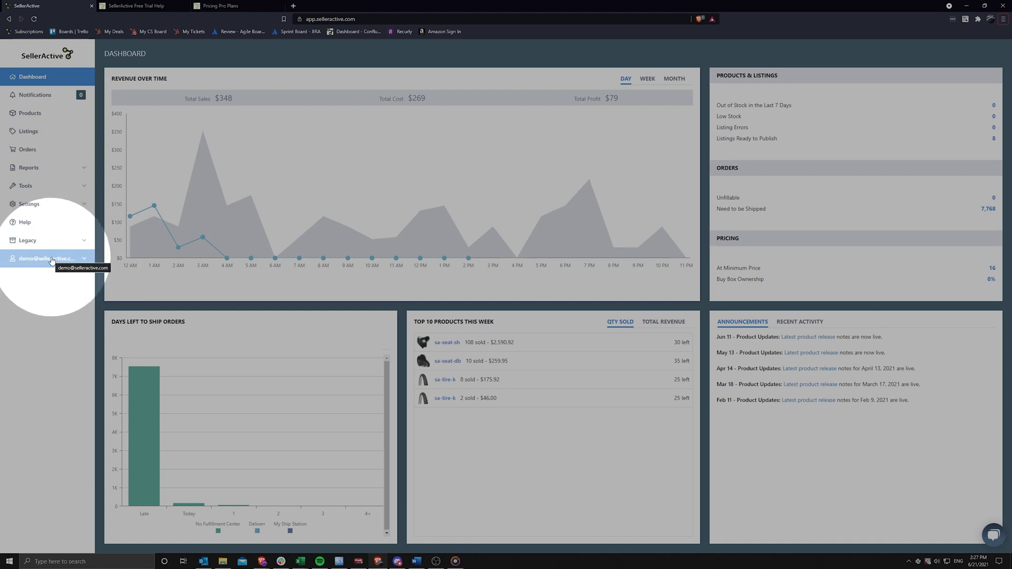
{"action": "left_click", "coordinate": [53, 259]}
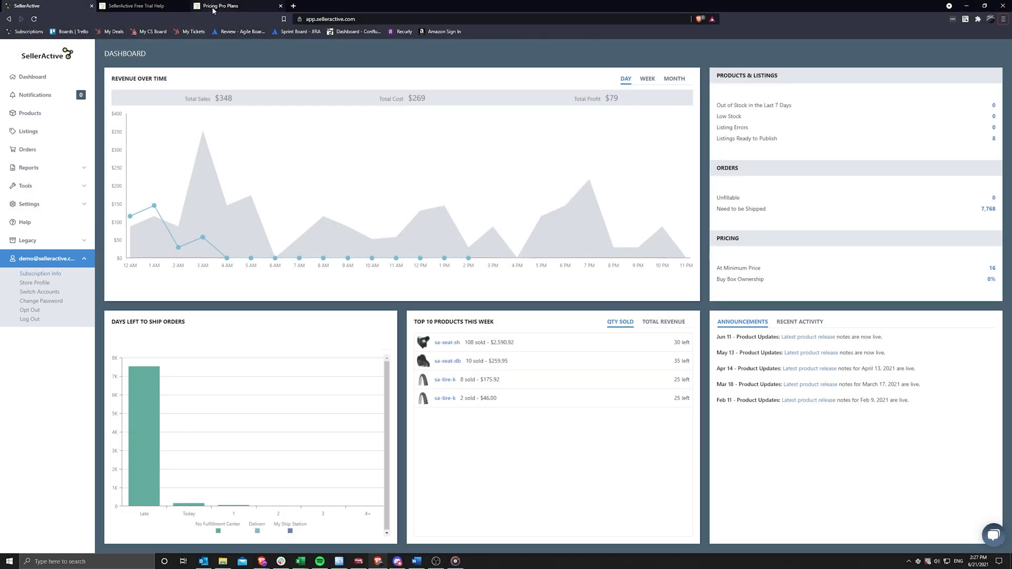
{"action": "left_click", "coordinate": [213, 8]}
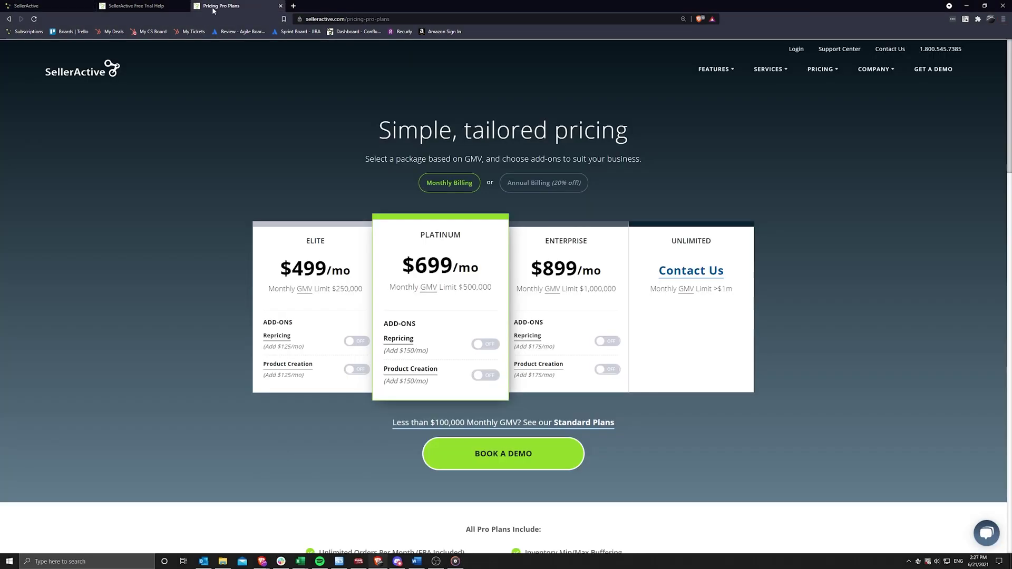